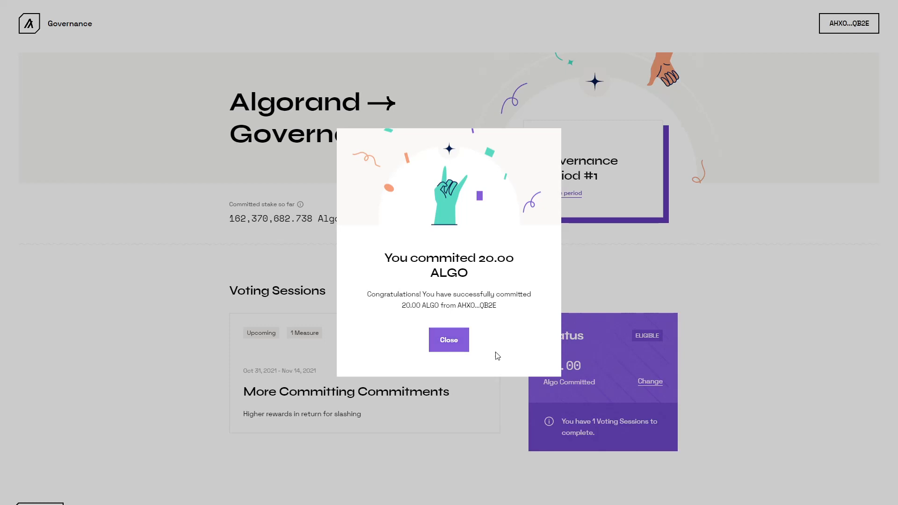
Close the ALGO commitment confirmation and review the Voting Sessions section and commitment status for Governance period #1.
left_click(449, 349)
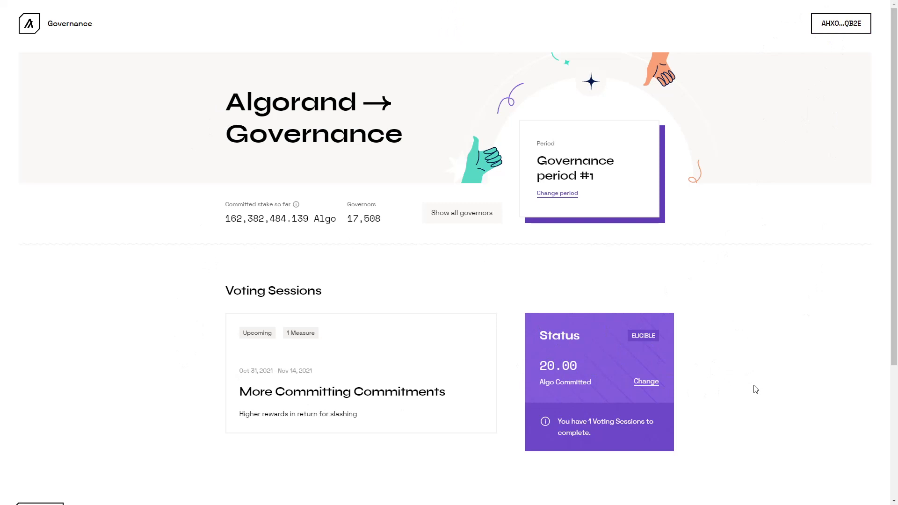
scroll(662, 366, "down", 1)
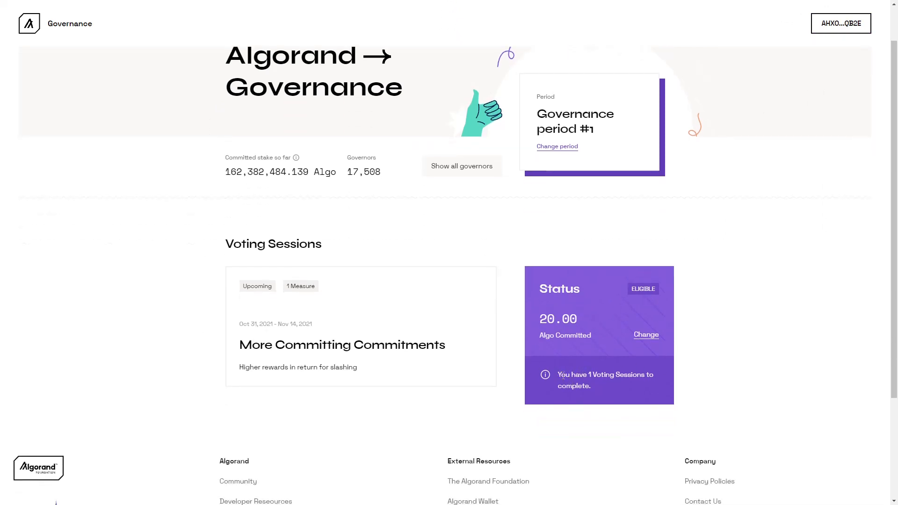
left_click(638, 397)
left_click_drag(227, 243, 377, 251)
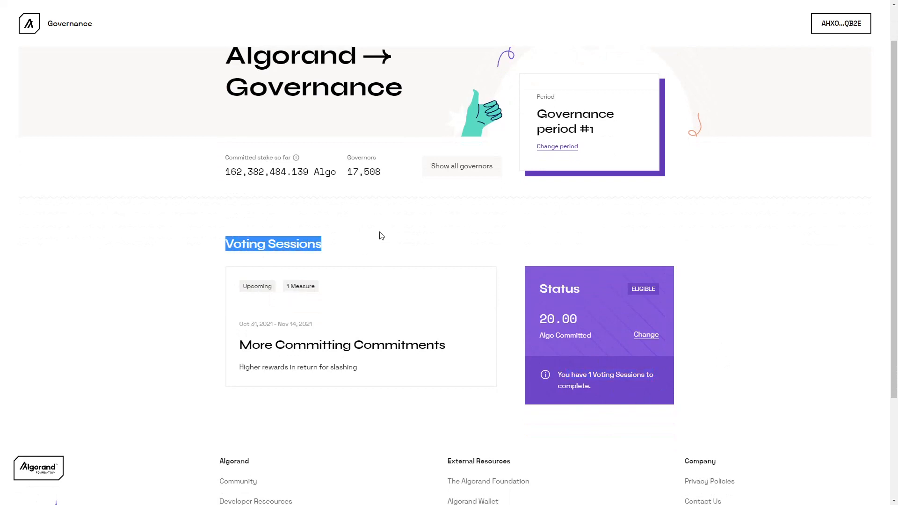
left_click(335, 357)
scroll(333, 359, "down", 5)
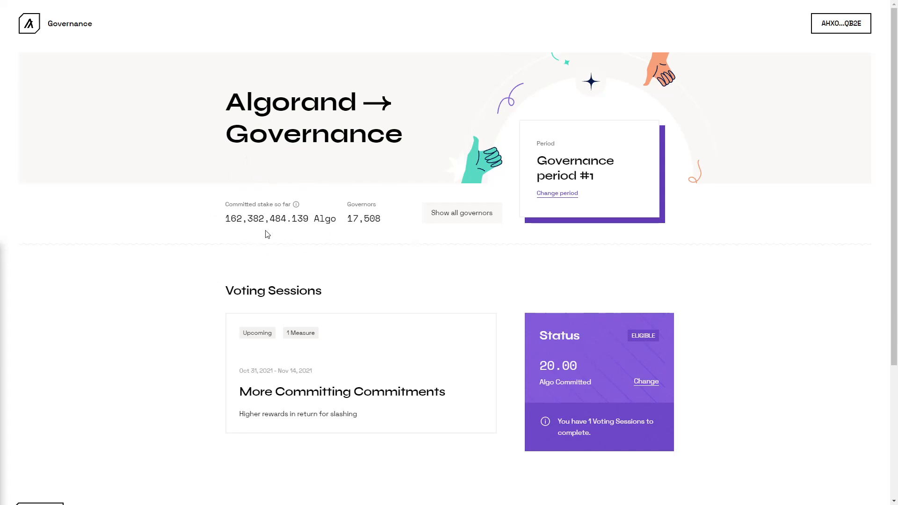
Show all governors for Governance period #1 and look at the available status filter options.
left_click(434, 223)
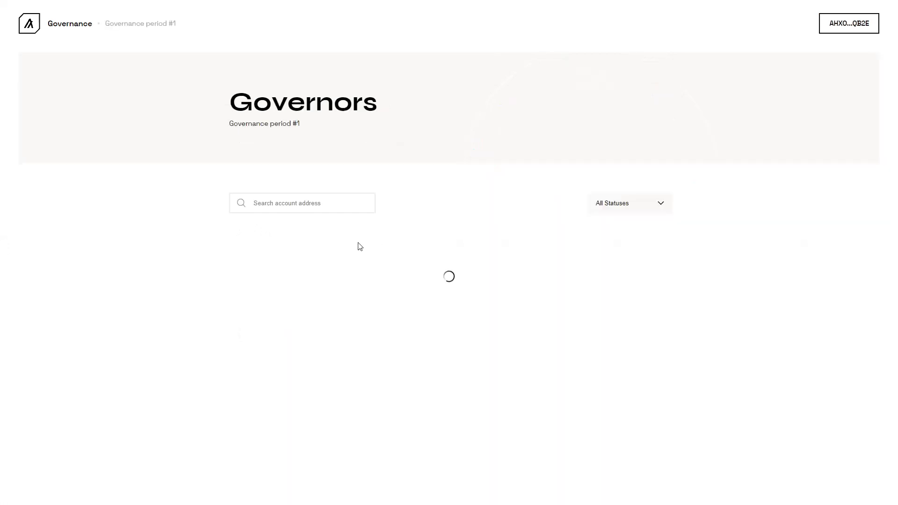
left_click(610, 210)
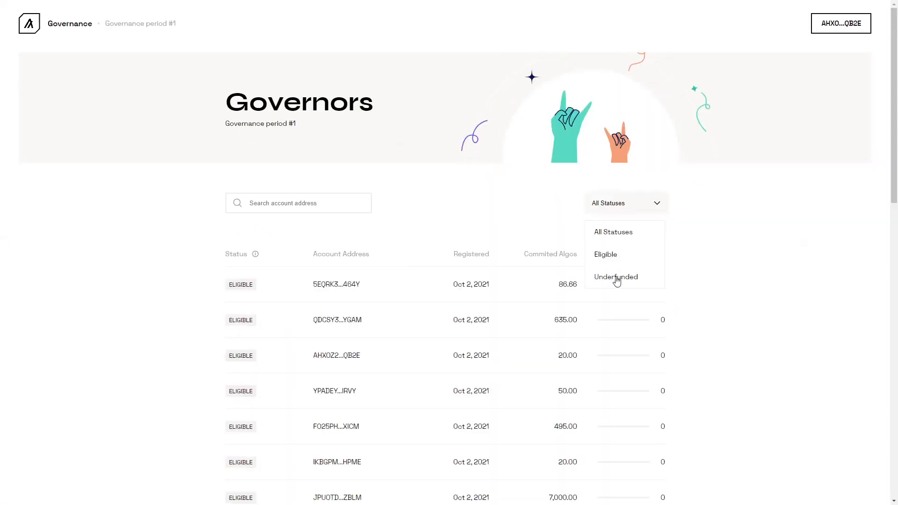
left_click(742, 258)
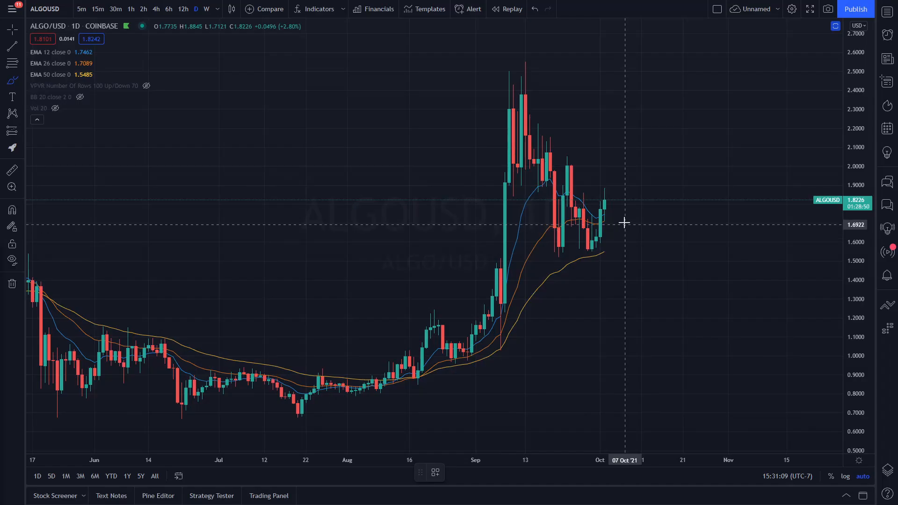
Circle the late-September candles on the daily ALGO/USD chart with freehand brush strokes, deleting each drawing.
left_click_drag(625, 220, 626, 218)
mouse_move(603, 259)
left_mouse_down()
mouse_move(629, 200)
mouse_move(577, 261)
mouse_move(649, 237)
left_mouse_up()
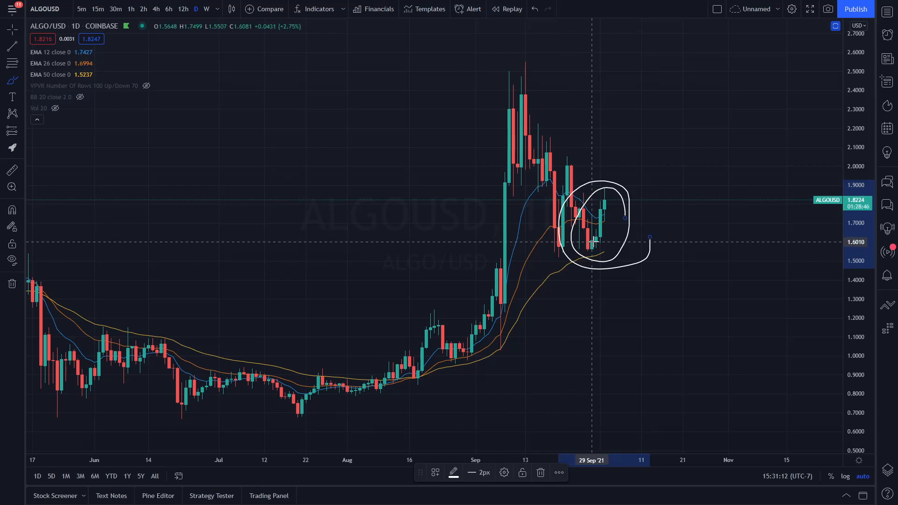
key("Delete")
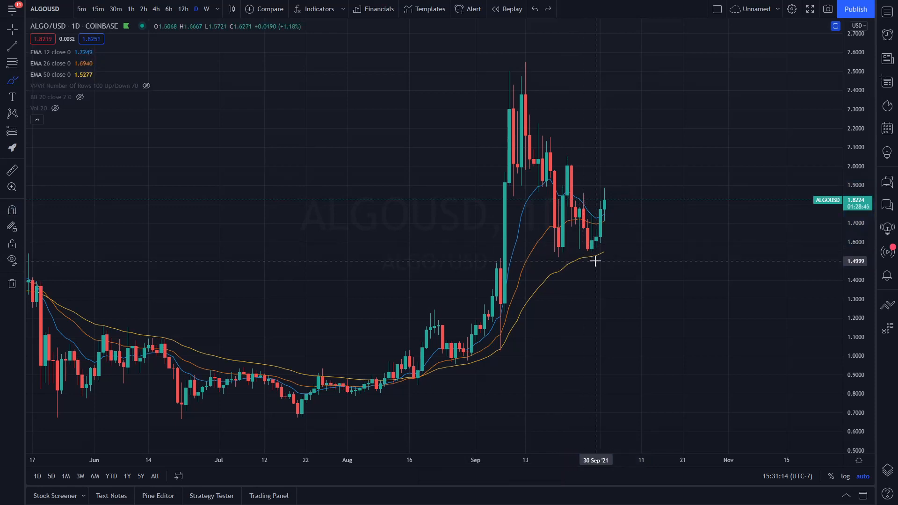
mouse_move(617, 193)
left_mouse_down()
mouse_move(567, 191)
mouse_move(630, 222)
left_mouse_up()
left_click_drag(592, 192, 629, 220)
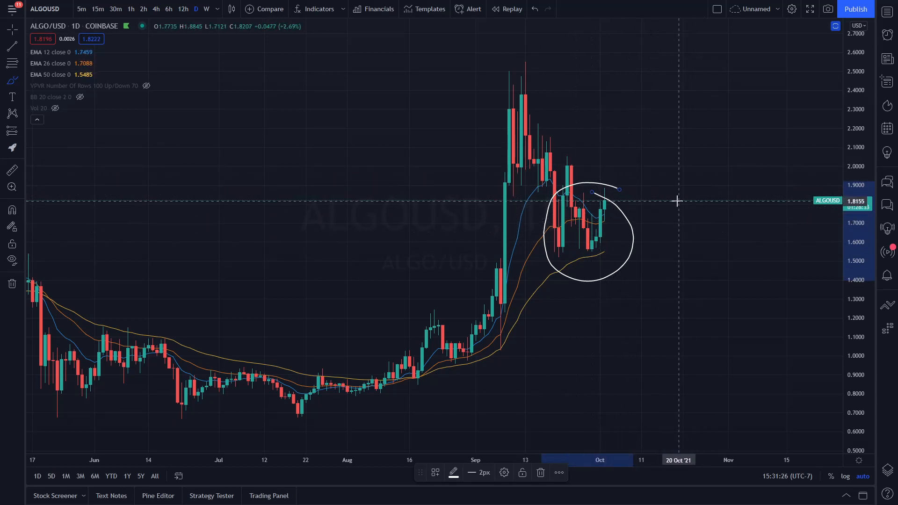
key("Delete")
Scribble loops around the recent daily candles with an upward stroke through the latest one, and clear the drawings.
mouse_move(636, 243)
left_mouse_down()
mouse_move(621, 232)
mouse_move(599, 274)
mouse_move(634, 212)
mouse_move(583, 237)
left_mouse_up()
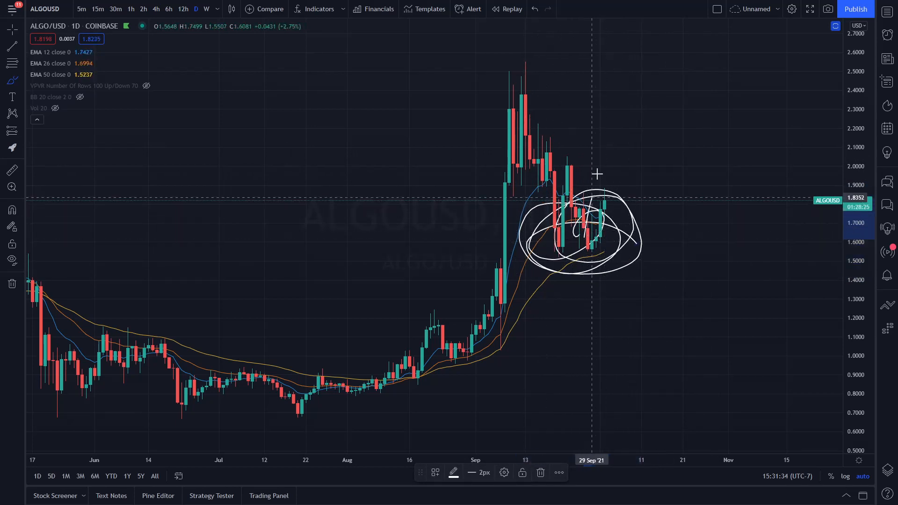
left_click_drag(597, 174, 604, 201)
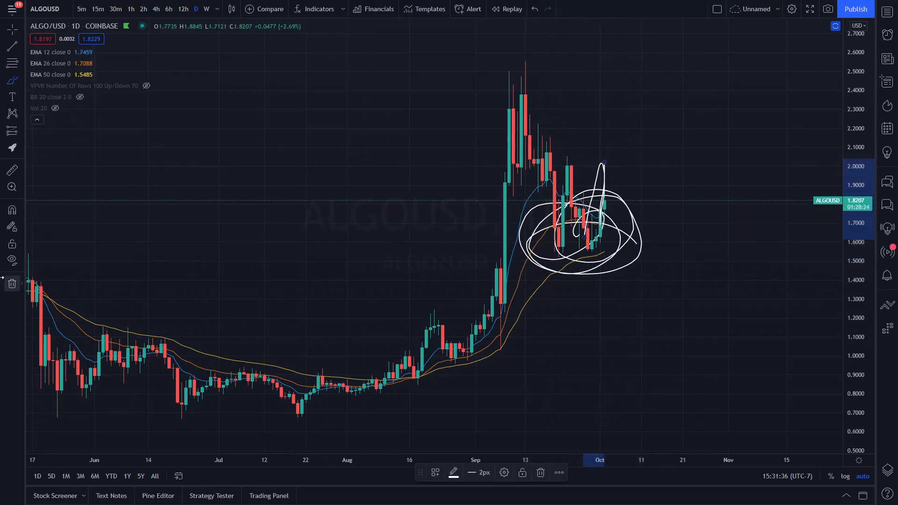
left_click(10, 284)
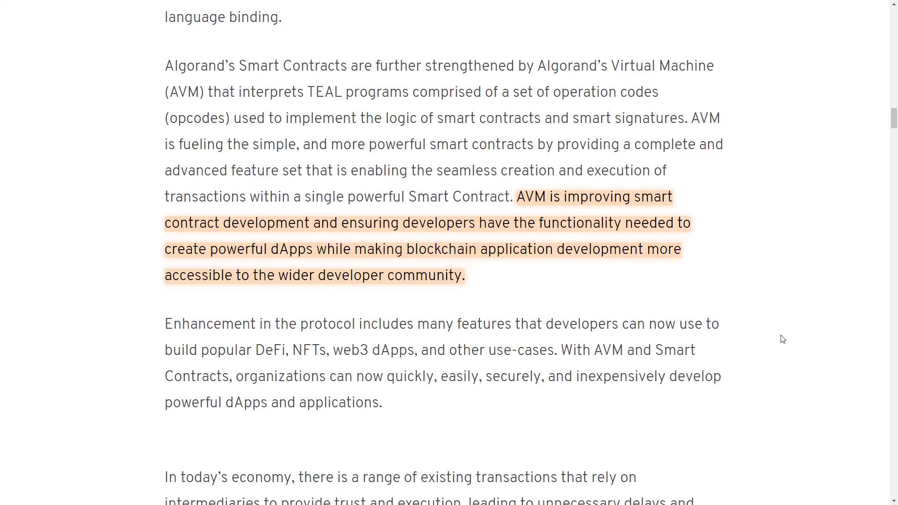
Read the article's list of use cases that AVM and Smart Contracts are solving for.
scroll(783, 339, "down", 9)
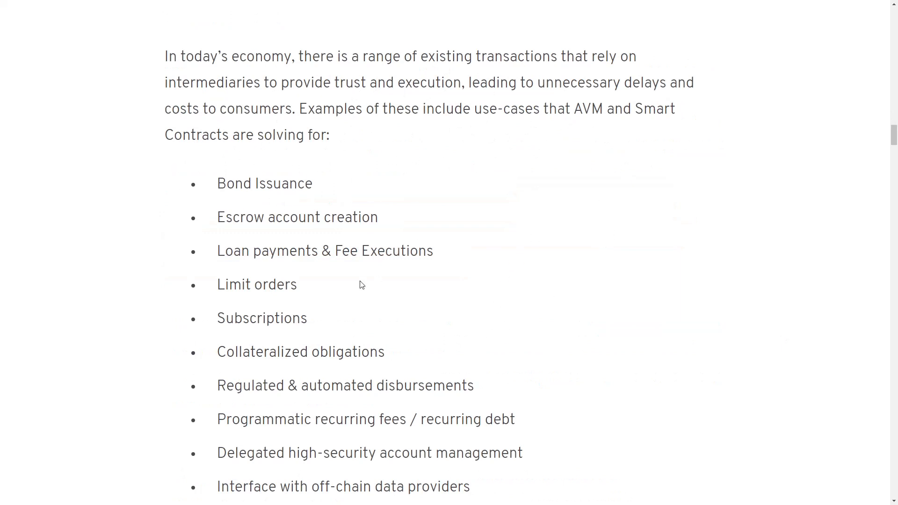
scroll(291, 221, "down", 3)
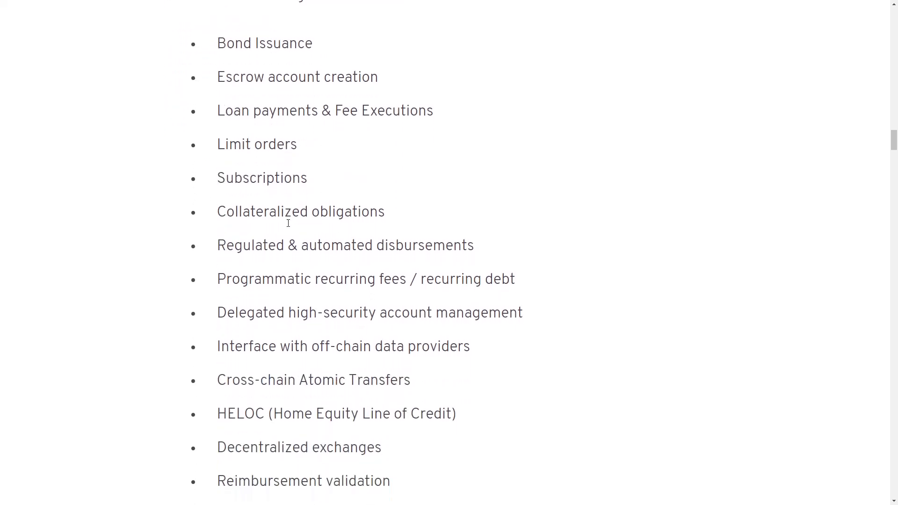
scroll(403, 281, "down", 1)
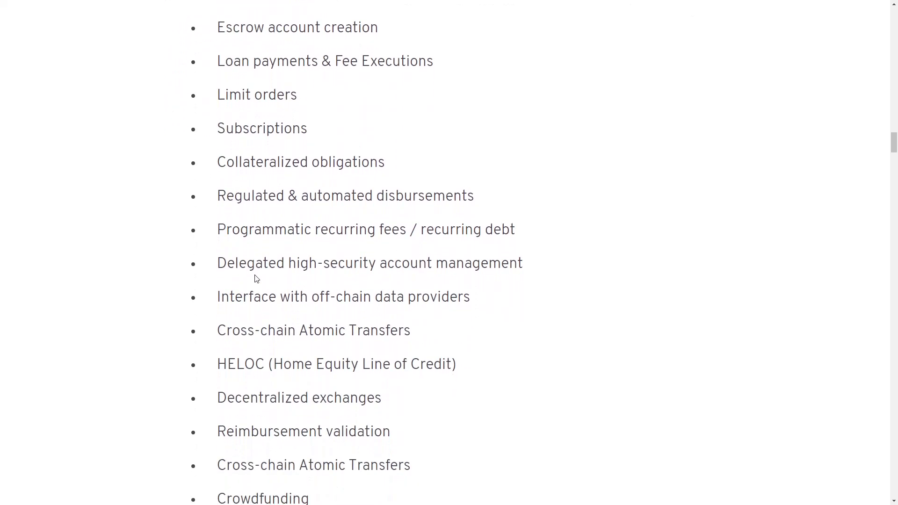
scroll(227, 279, "down", 4)
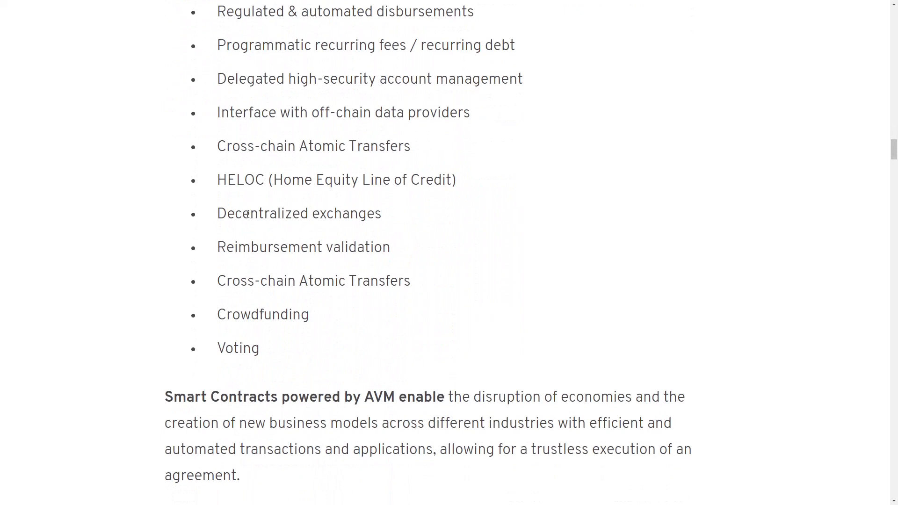
triple_click(248, 214)
left_click(519, 276)
scroll(526, 277, "up", 2)
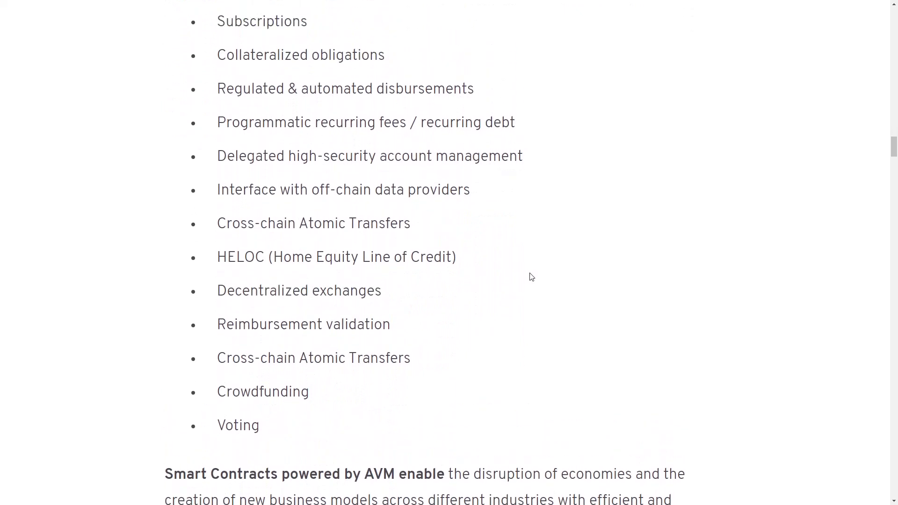
scroll(532, 277, "up", 1)
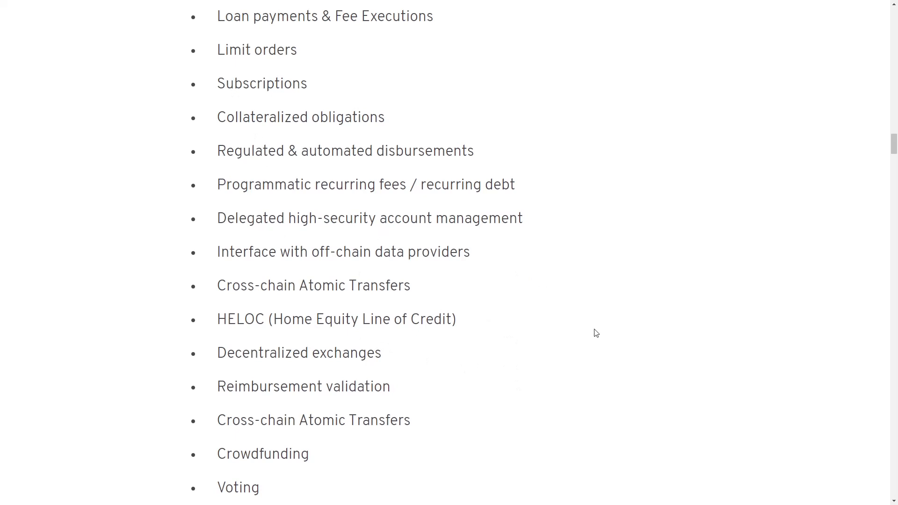
scroll(594, 333, "down", 2)
scroll(580, 303, "up", 5)
scroll(581, 304, "down", 8)
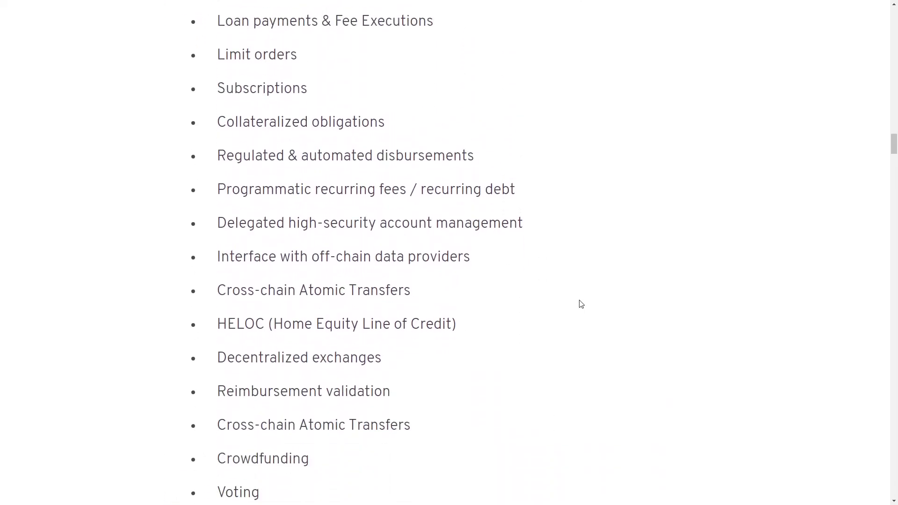
scroll(581, 304, "down", 1)
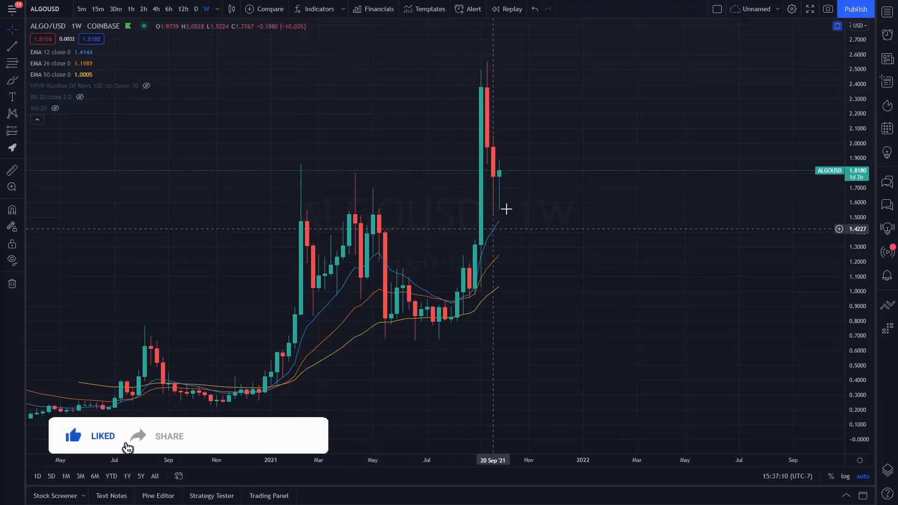
Mark the level near 1.53 on the weekly chart with brush strokes at the recent lows and the early-2021 candle tops.
left_click(12, 81)
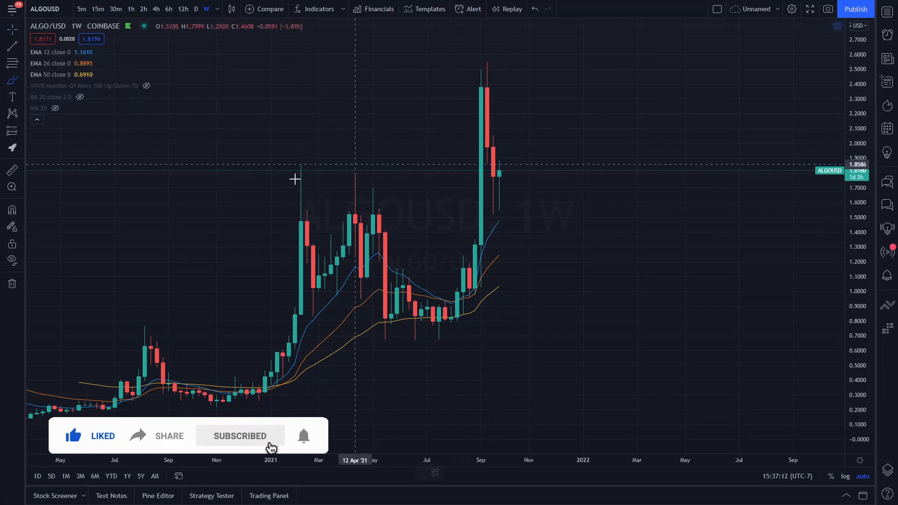
left_click_drag(533, 206, 451, 213)
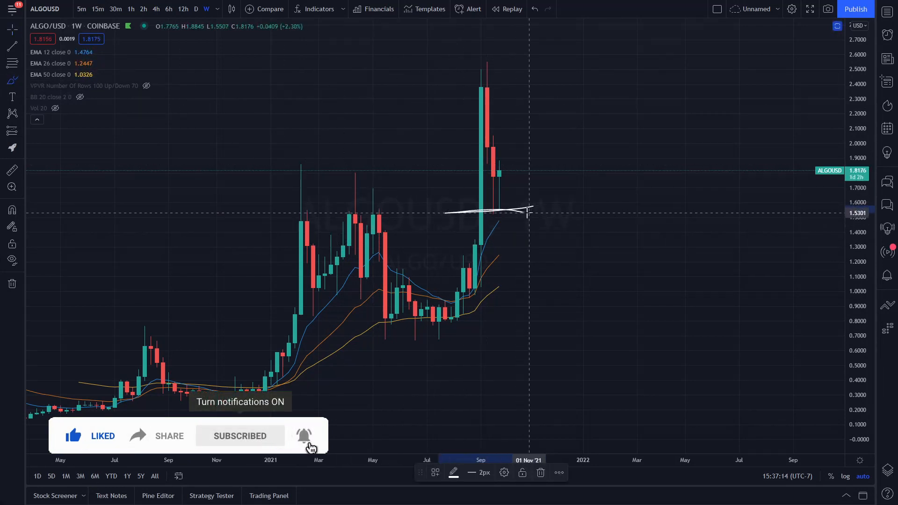
left_click_drag(275, 210, 392, 216)
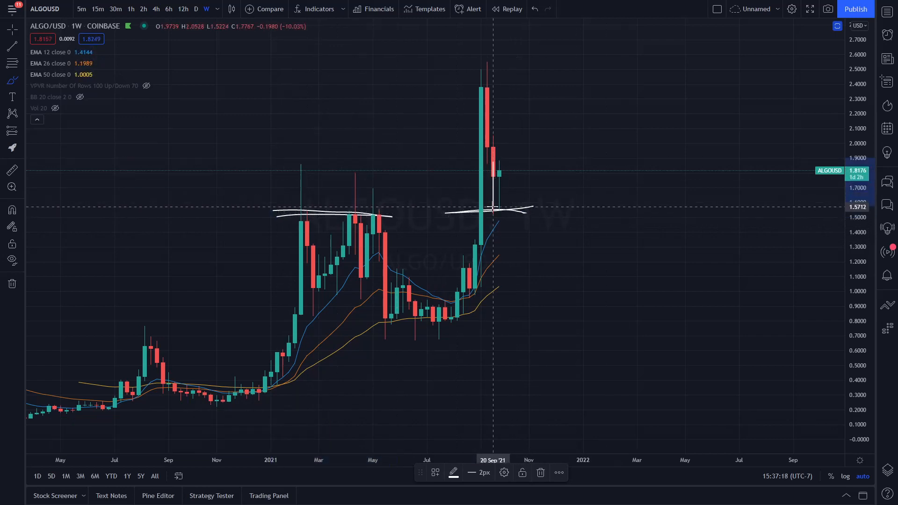
mouse_move(496, 209)
left_mouse_down()
mouse_move(481, 203)
mouse_move(487, 197)
left_mouse_up()
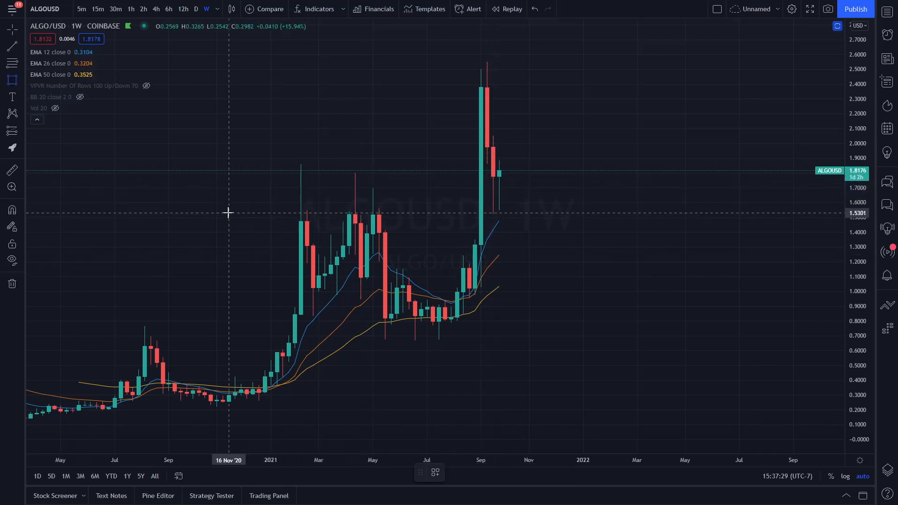
Draw a rectangle zone from about 1.53 to 1.77 on the weekly chart, starting at 16 Nov '20 and extending into 2022.
mouse_move(227, 214)
left_mouse_down()
mouse_move(583, 205)
mouse_move(664, 190)
mouse_move(674, 177)
left_mouse_up()
left_click(678, 125)
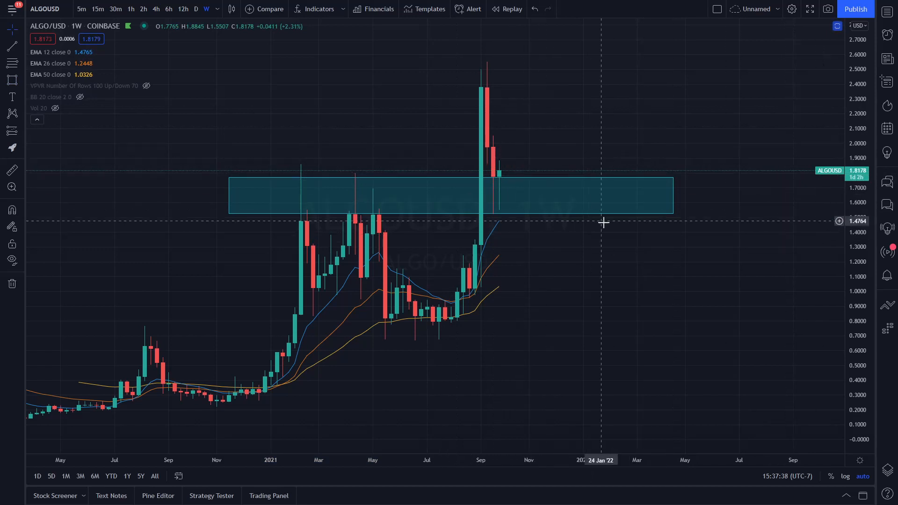
Brush a circle and upward stroke at the latest weekly candle and a circle around the September peak, and undo them.
left_click(21, 83)
left_click(45, 85)
mouse_move(529, 163)
left_mouse_down()
mouse_move(511, 155)
mouse_move(483, 192)
mouse_move(523, 127)
left_mouse_up()
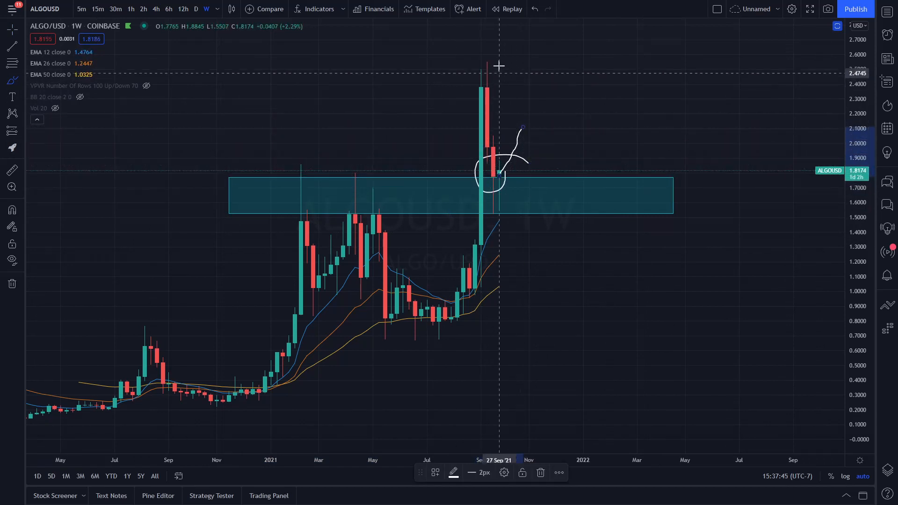
mouse_move(495, 53)
left_mouse_down()
mouse_move(470, 62)
mouse_move(499, 65)
mouse_move(495, 53)
left_mouse_up()
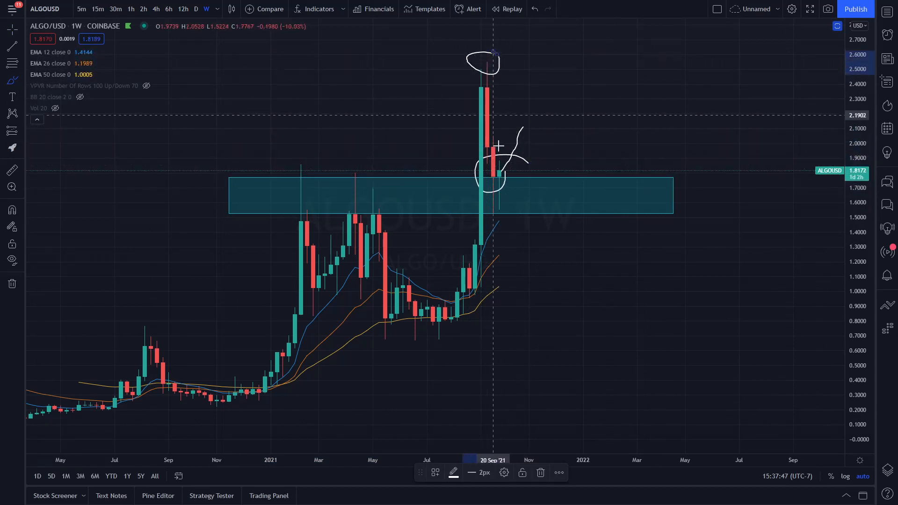
key("ctrl+z")
key("ctrl+z")
key("ctrl+z")
Sketch a zigzag price path after the latest candle and outline the February–May 2021 consolidation, undoing these strokes.
mouse_move(500, 172)
left_mouse_down()
mouse_move(512, 86)
mouse_move(524, 154)
mouse_move(546, 92)
mouse_move(565, 146)
left_mouse_up()
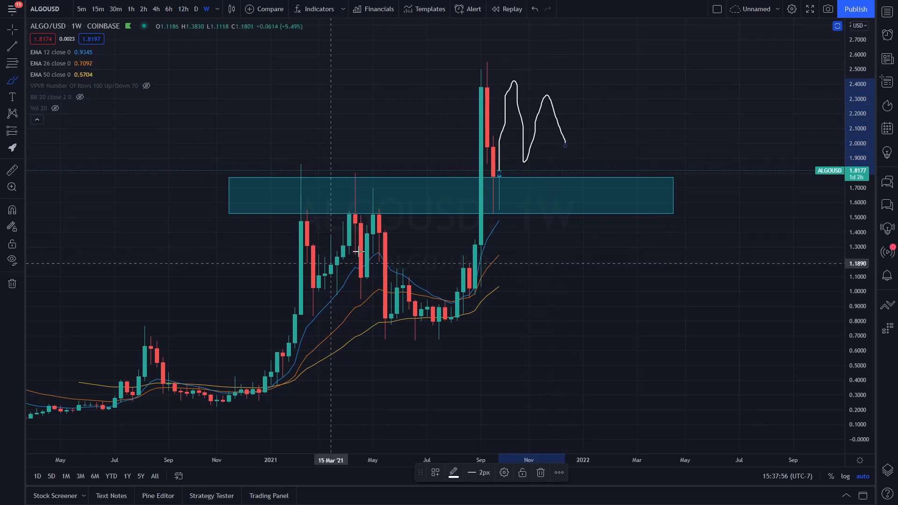
mouse_move(396, 215)
left_mouse_down()
mouse_move(285, 182)
mouse_move(344, 307)
mouse_move(361, 187)
left_mouse_up()
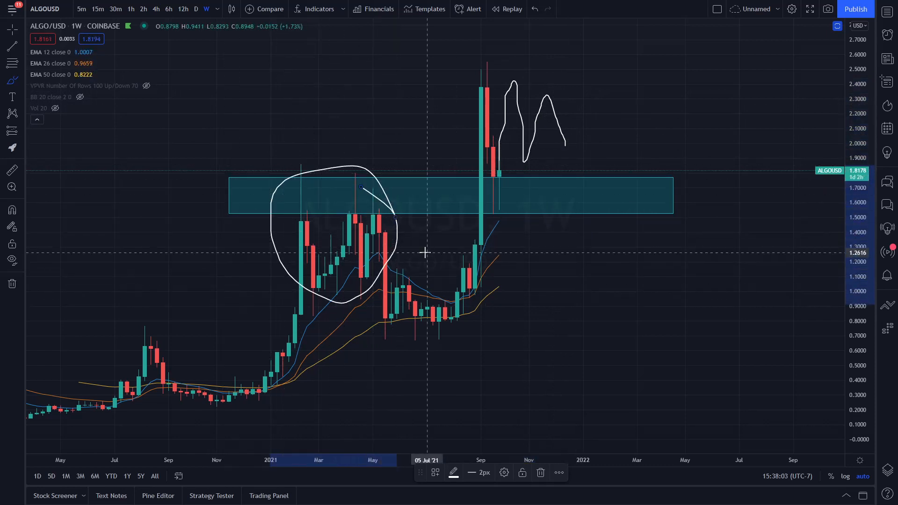
key("ctrl+z")
key("ctrl+z")
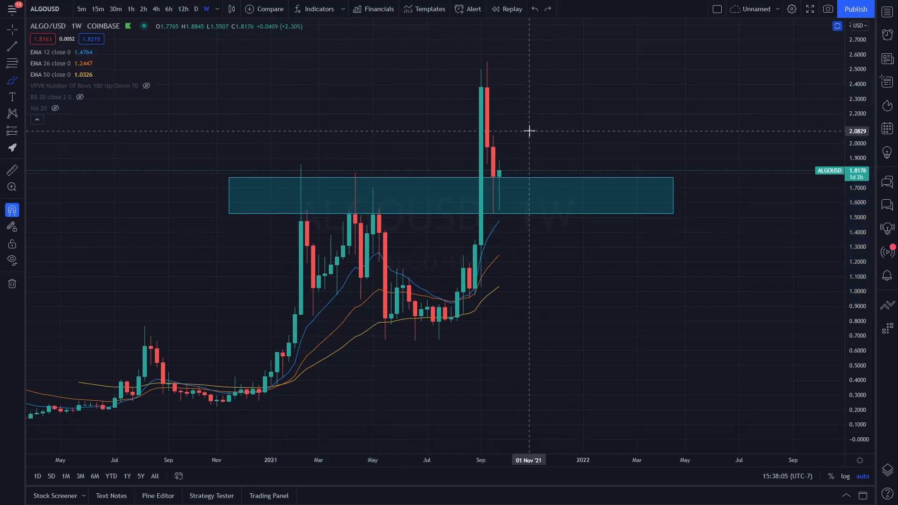
mouse_move(399, 212)
left_mouse_down()
mouse_move(323, 213)
mouse_move(283, 272)
mouse_move(380, 294)
left_mouse_up()
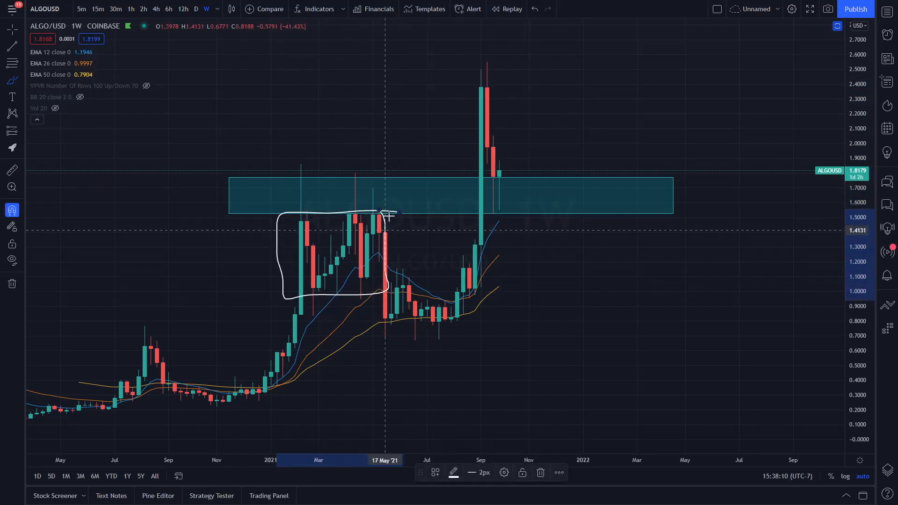
key("ctrl+z")
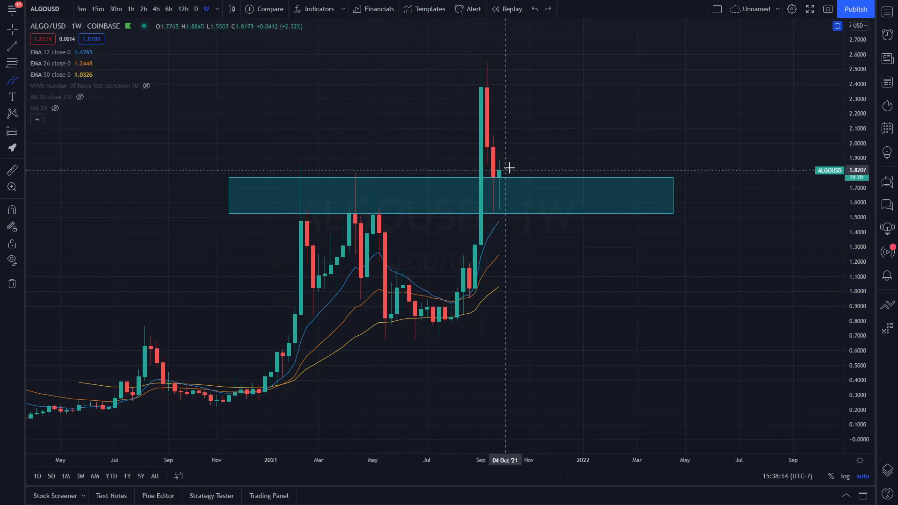
Brush marks along the early-2021 support near 1.00 and along the rectangle zone's edges around the latest candles.
mouse_move(290, 288)
left_mouse_down()
mouse_move(375, 282)
mouse_move(261, 293)
mouse_move(418, 290)
mouse_move(295, 295)
left_mouse_up()
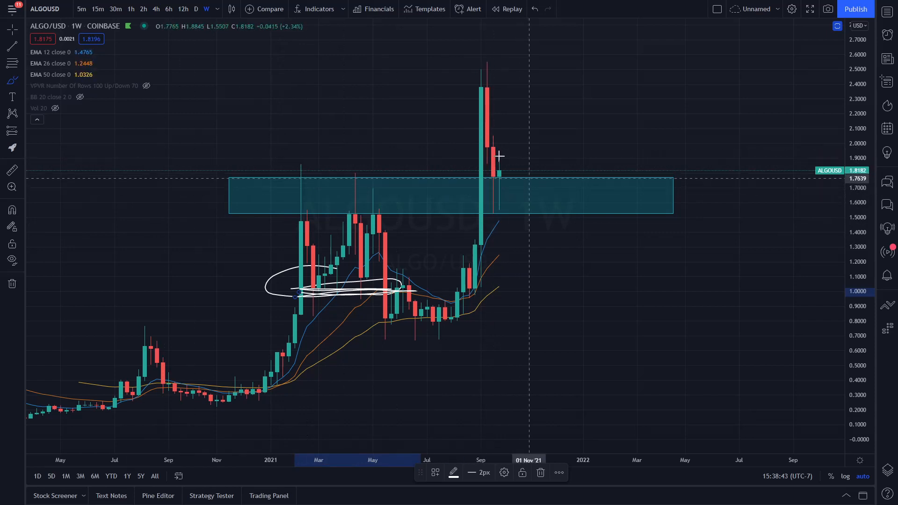
left_click_drag(499, 156, 538, 180)
key("ctrl+z")
left_click_drag(462, 213, 545, 217)
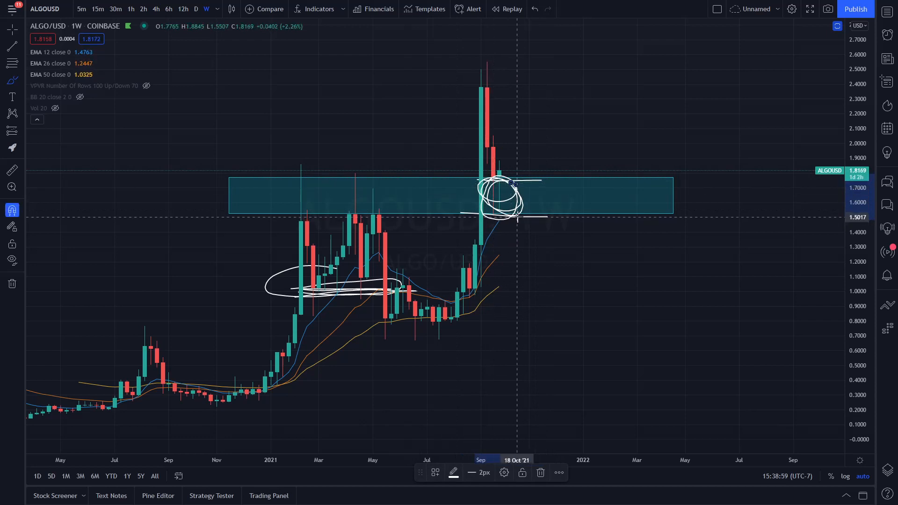
Undo the previous brush marks, sketch a dip and a circled rebound around the latest weekly candles, and undo these strokes too.
key("ctrl+z")
key("ctrl+z")
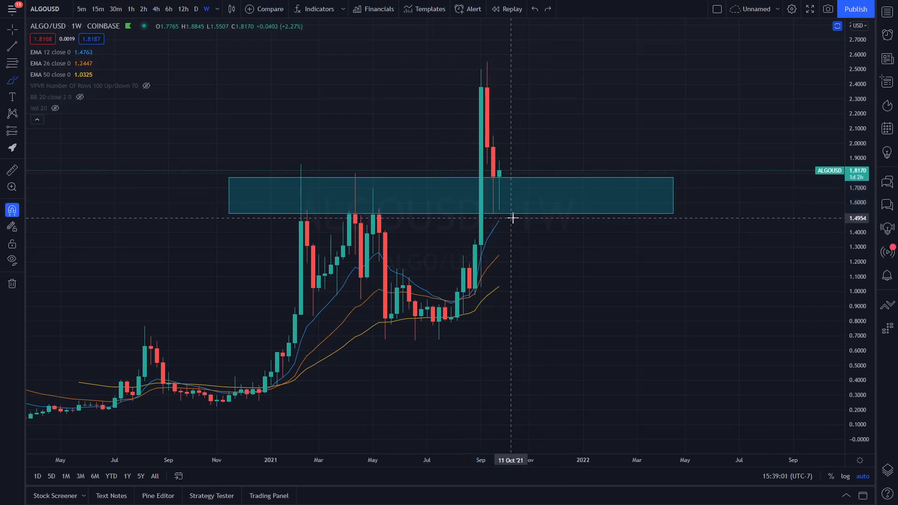
left_click_drag(501, 162, 518, 195)
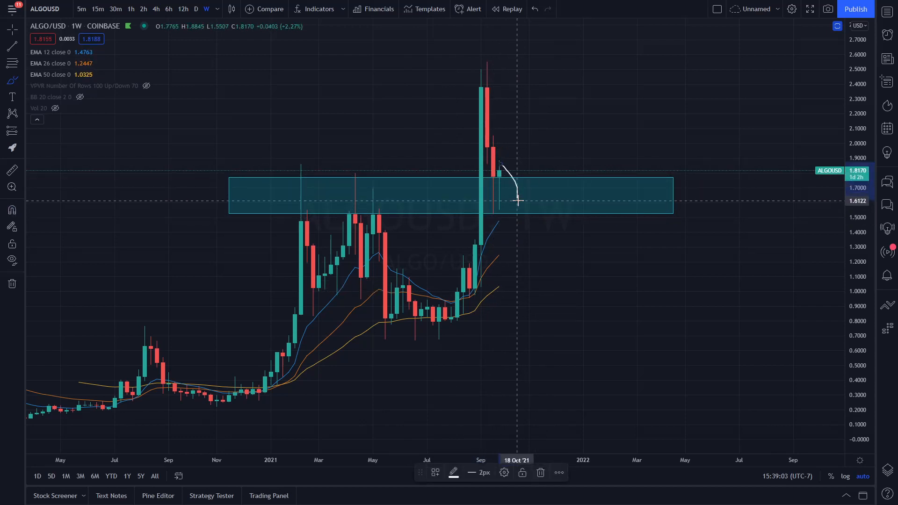
key("ctrl+z")
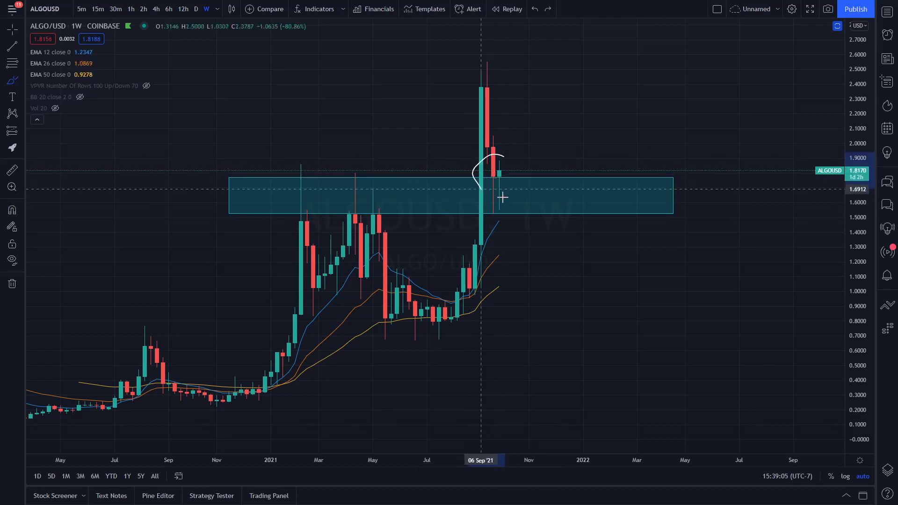
left_click_drag(502, 197, 512, 148)
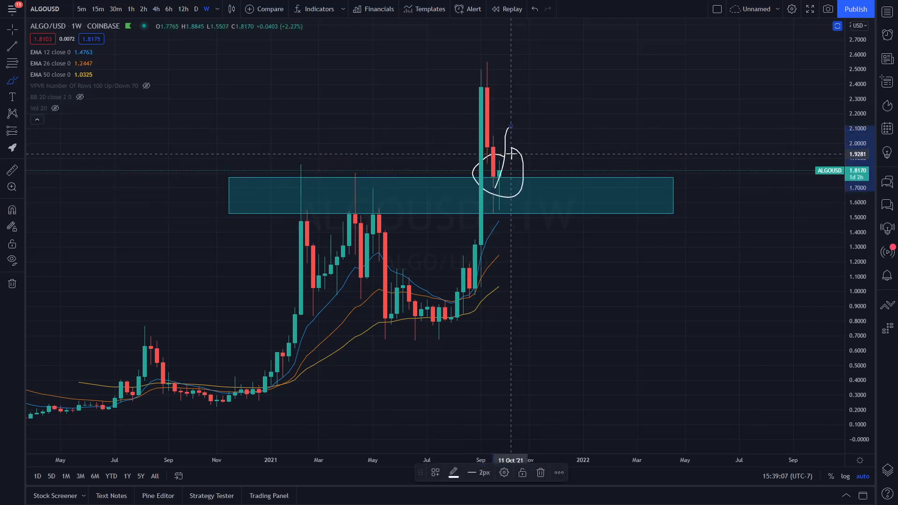
key("ctrl+z")
Circle the latest candles and the February–May 2021 peaks inside the rectangle zone, scribble along the zone, and undo the marks.
left_click_drag(490, 174, 462, 186)
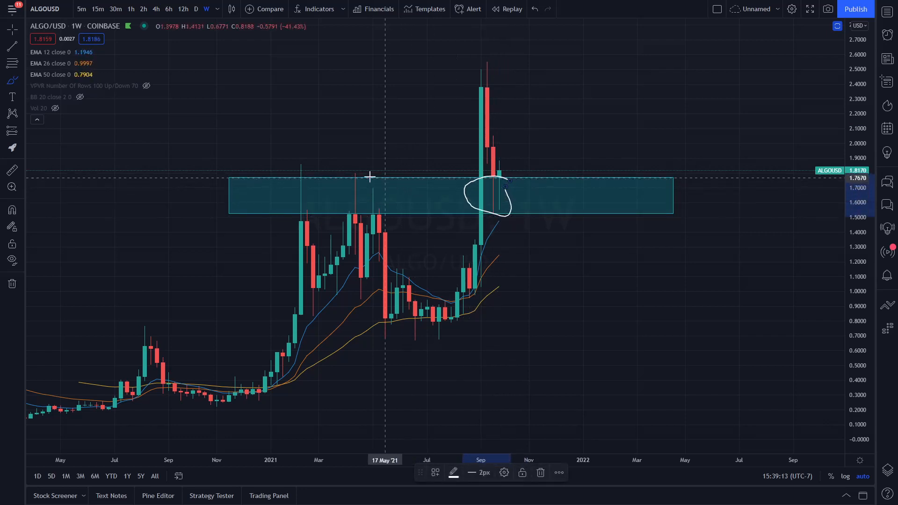
left_click_drag(383, 178, 296, 170)
left_click_drag(287, 211, 394, 214)
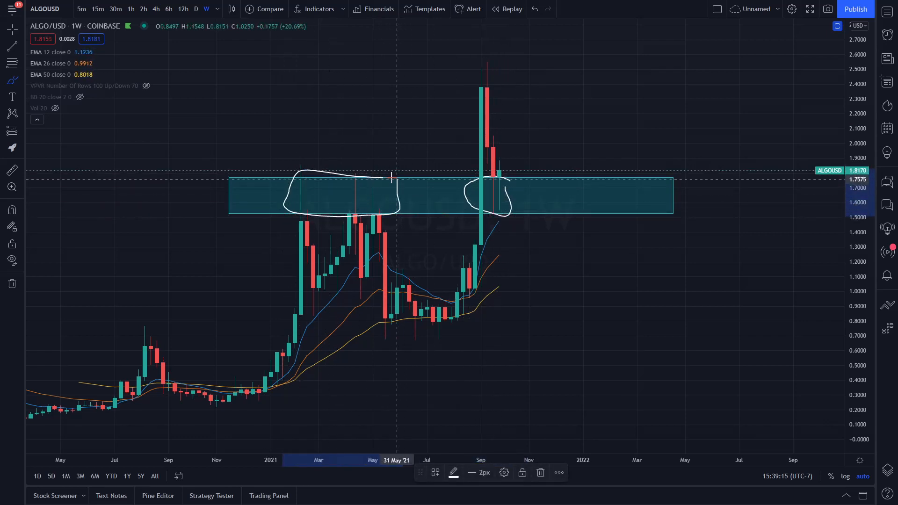
mouse_move(312, 188)
left_mouse_down()
mouse_move(597, 197)
mouse_move(196, 183)
mouse_move(390, 207)
mouse_move(433, 193)
left_mouse_up()
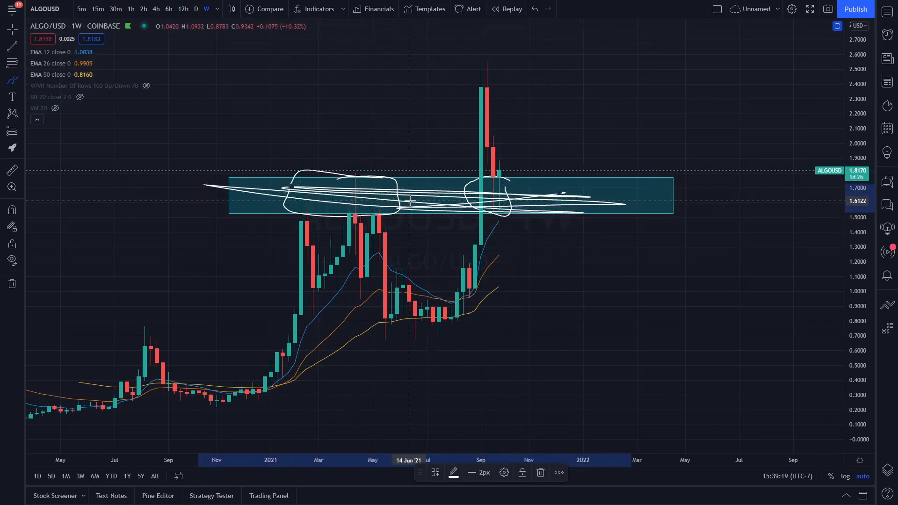
key("ctrl+z")
key("ctrl+z")
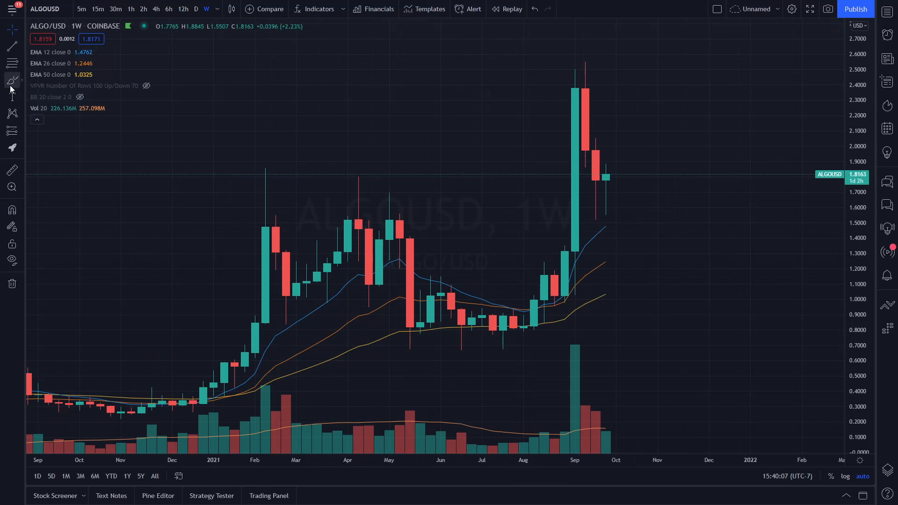
Brush a circle around the September 2021 volume bars, outline the February–May 2021 consolidation, and remove the drawings.
left_click(11, 83)
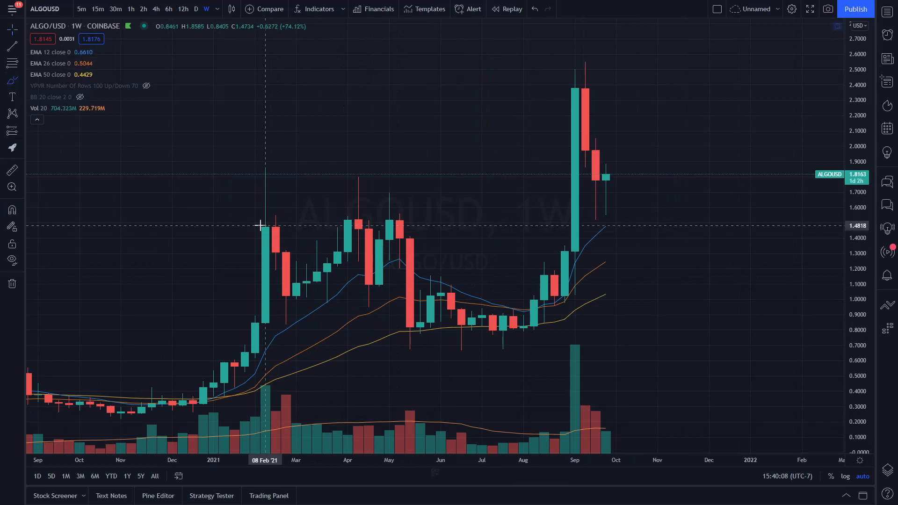
mouse_move(607, 403)
left_mouse_down()
mouse_move(577, 426)
mouse_move(607, 427)
mouse_move(606, 414)
mouse_move(575, 403)
left_mouse_up()
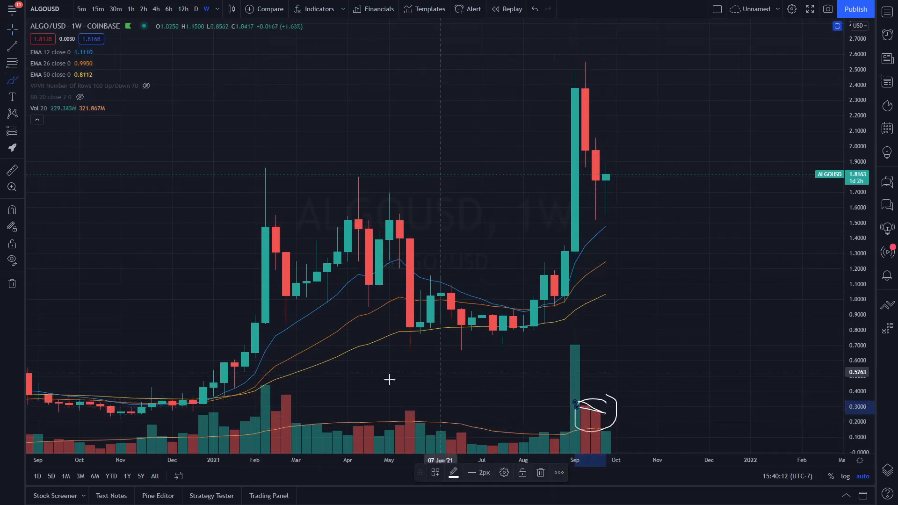
mouse_move(248, 213)
left_mouse_down()
mouse_move(438, 223)
mouse_move(369, 300)
mouse_move(234, 211)
left_mouse_up()
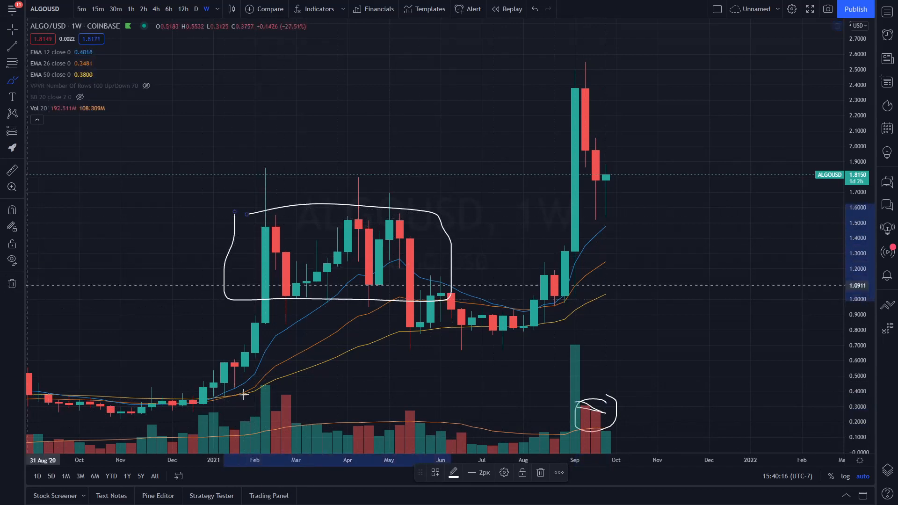
left_click(12, 284)
Circle the February, April and May 2021 volume bars, trace the matching price swings down to the May low, and clear the drawings.
mouse_move(296, 394)
left_mouse_down()
mouse_move(260, 413)
mouse_move(317, 396)
mouse_move(276, 377)
left_mouse_up()
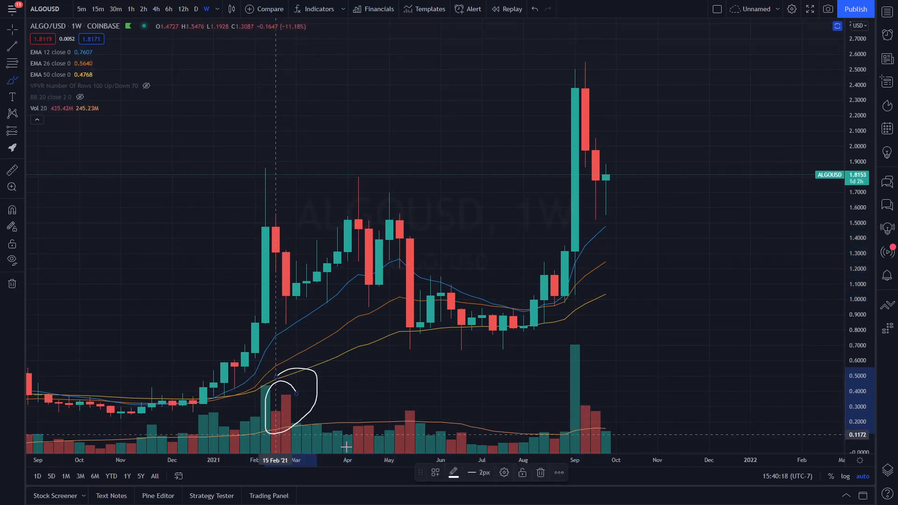
mouse_move(378, 414)
left_mouse_down()
mouse_move(369, 411)
mouse_move(367, 433)
mouse_move(369, 415)
left_mouse_up()
mouse_move(429, 409)
left_mouse_down()
mouse_move(393, 420)
mouse_move(410, 400)
left_mouse_up()
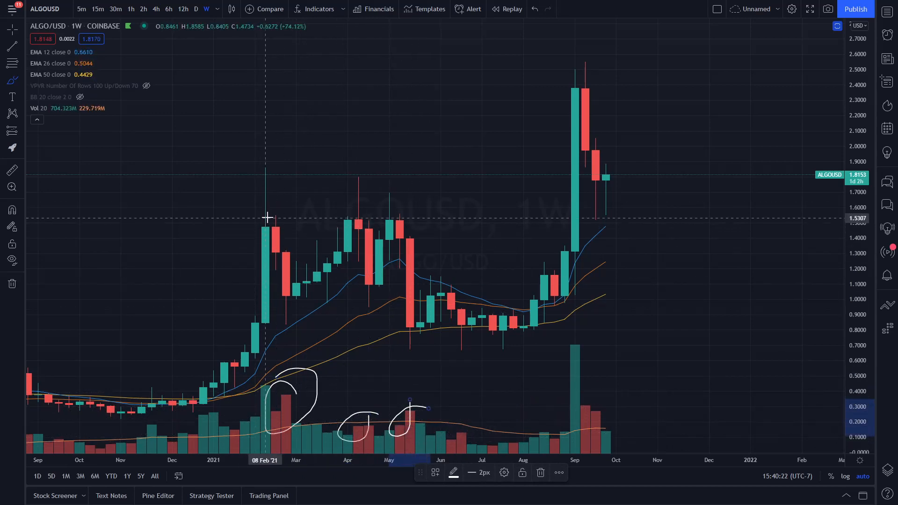
mouse_move(266, 218)
left_mouse_down()
mouse_move(286, 300)
mouse_move(348, 202)
mouse_move(374, 233)
mouse_move(388, 282)
left_mouse_up()
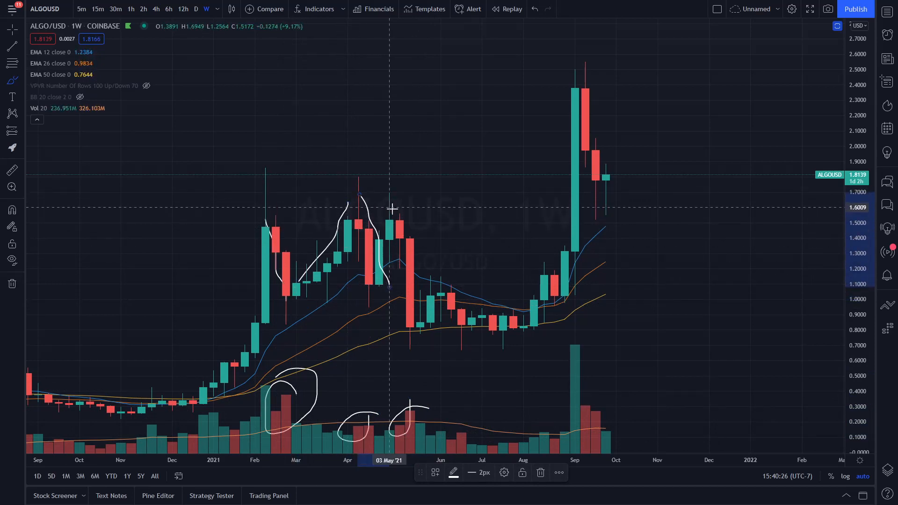
mouse_move(392, 208)
left_mouse_down()
mouse_move(421, 327)
mouse_move(379, 350)
mouse_move(424, 358)
mouse_move(450, 329)
mouse_move(380, 308)
left_mouse_up()
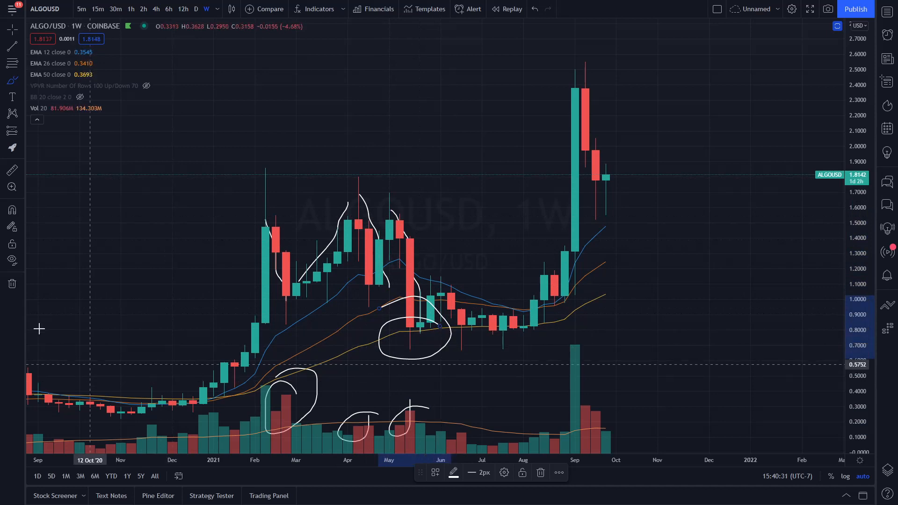
left_click(8, 281)
Outline the September 2021 peak with its pullback and the similar February 2021 peak, and clear the brush drawings.
mouse_move(560, 76)
left_mouse_down()
mouse_move(596, 70)
mouse_move(621, 185)
mouse_move(564, 89)
mouse_move(585, 59)
left_mouse_up()
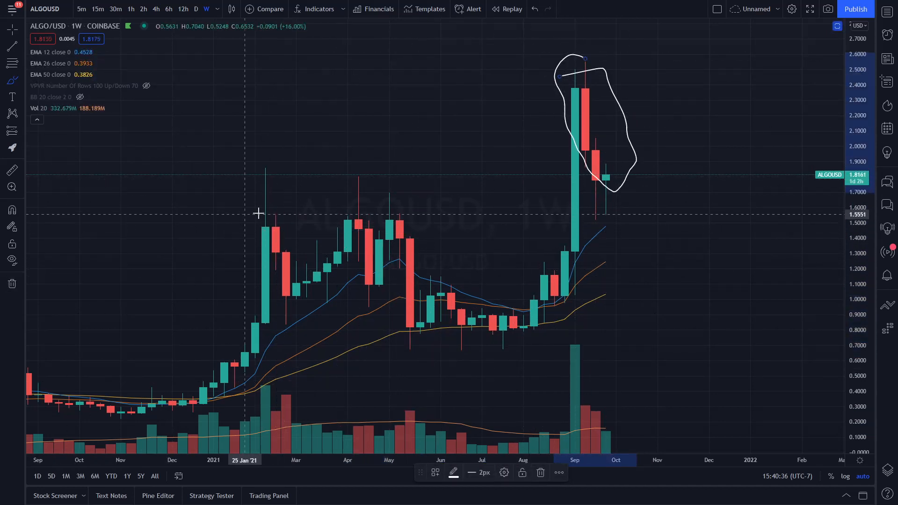
mouse_move(247, 215)
left_mouse_down()
mouse_move(291, 248)
mouse_move(257, 240)
left_mouse_up()
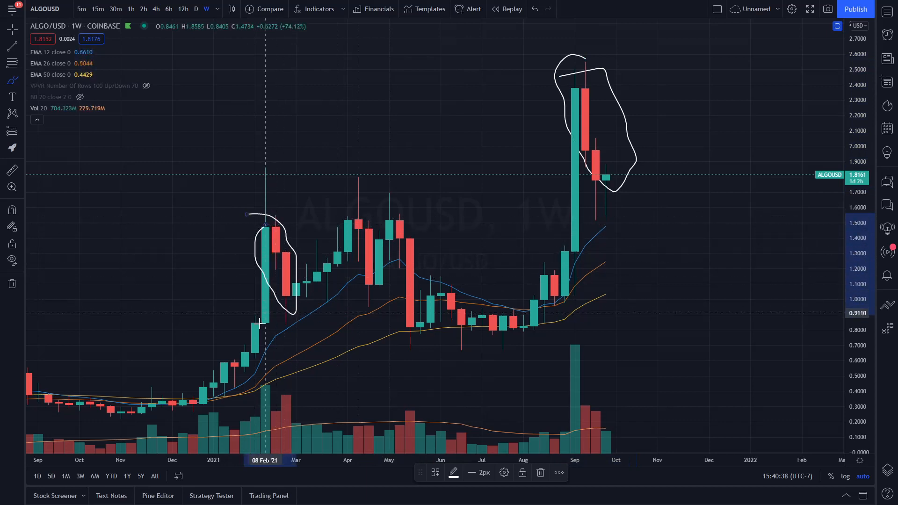
left_click_drag(260, 322, 269, 211)
left_click(12, 283)
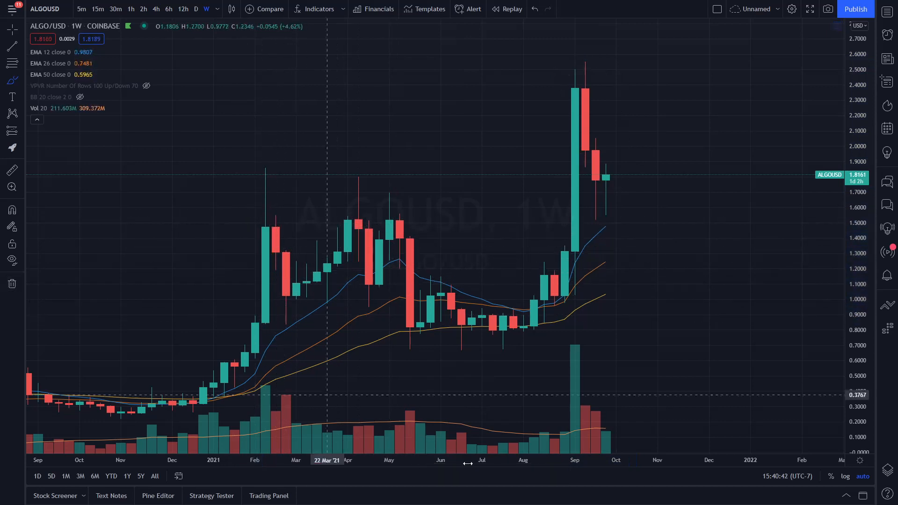
Circle the recent selling volume and the September peak, and sketch a rise from the latest candle to about 2.40 followed by a drop.
mouse_move(602, 391)
left_mouse_down()
mouse_move(576, 409)
mouse_move(615, 421)
mouse_move(576, 391)
left_mouse_up()
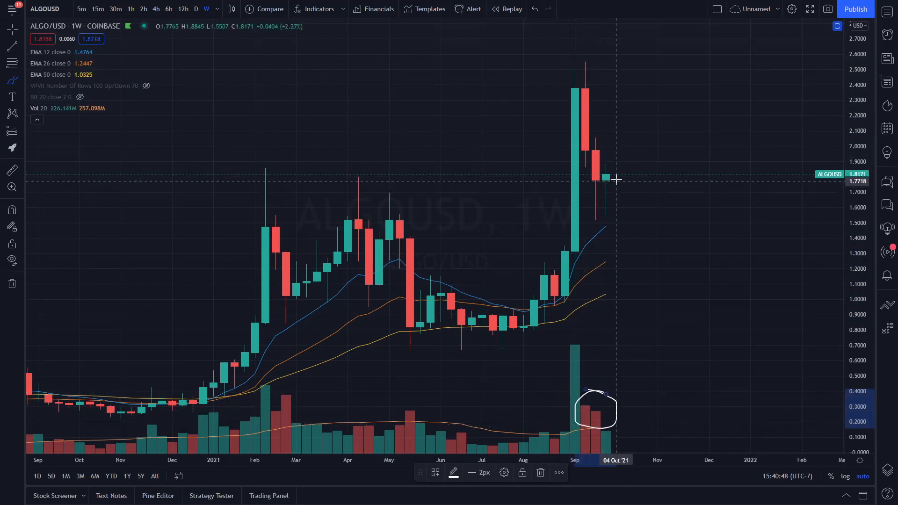
mouse_move(603, 164)
left_mouse_down()
mouse_move(617, 180)
mouse_move(601, 186)
mouse_move(642, 98)
left_mouse_up()
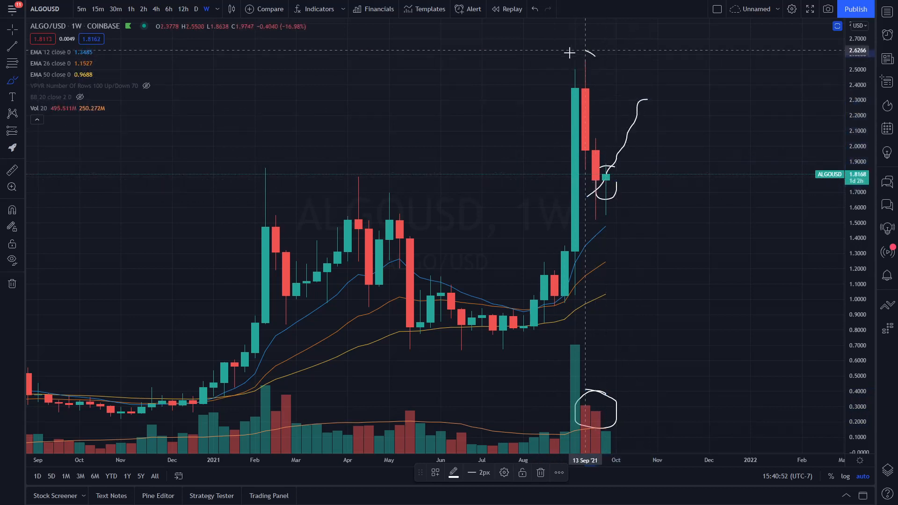
mouse_move(577, 48)
left_mouse_down()
mouse_move(568, 70)
mouse_move(603, 64)
mouse_move(594, 56)
left_mouse_up()
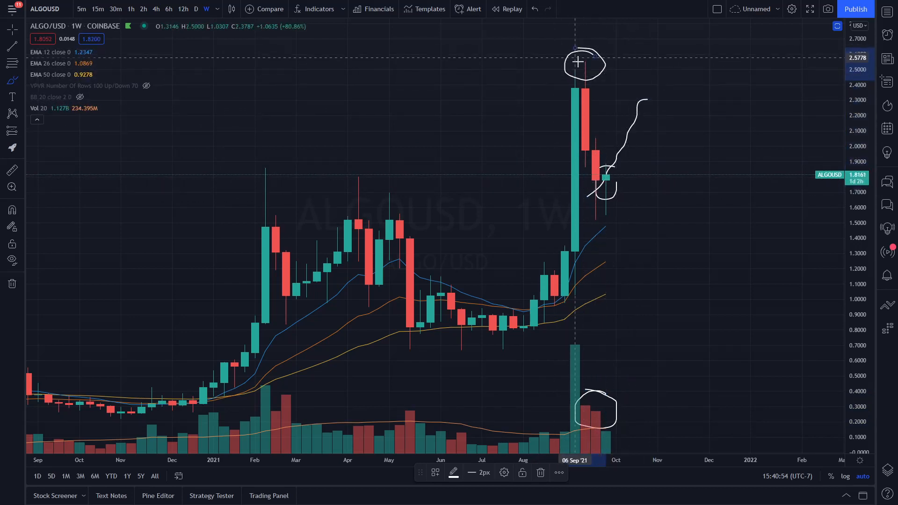
mouse_move(639, 101)
left_mouse_down()
mouse_move(644, 91)
mouse_move(668, 139)
left_mouse_up()
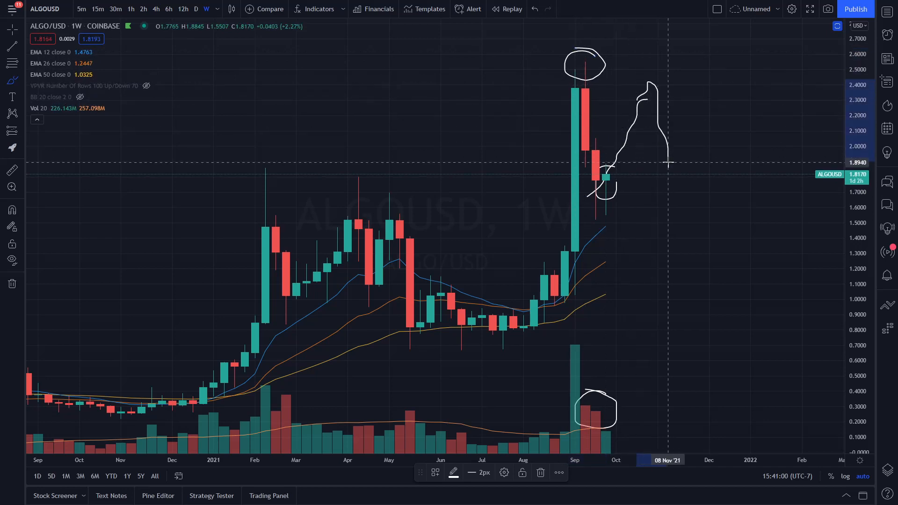
Switch the chart to the daily timeframe, circle the upper wicks of the latest and 27 September candles, and clear the circles.
left_click(196, 9)
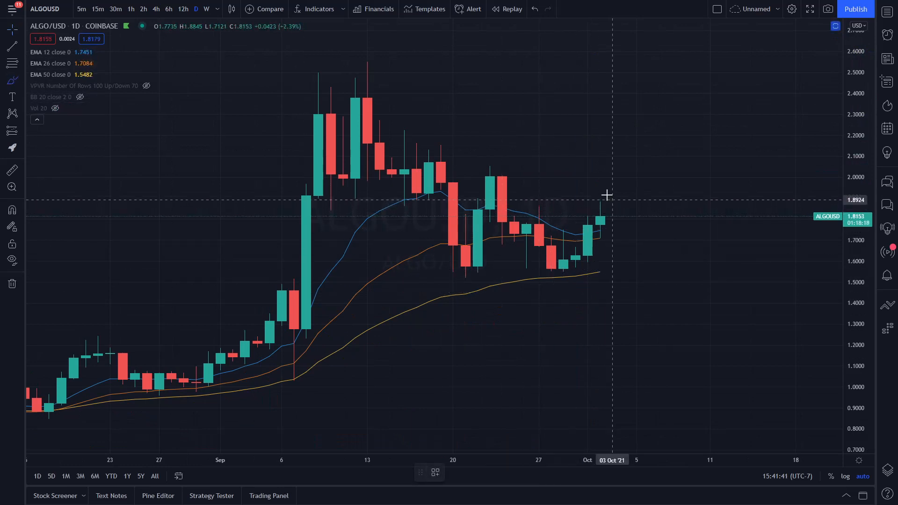
mouse_move(613, 199)
left_mouse_down()
mouse_move(597, 215)
mouse_move(620, 201)
mouse_move(608, 191)
left_mouse_up()
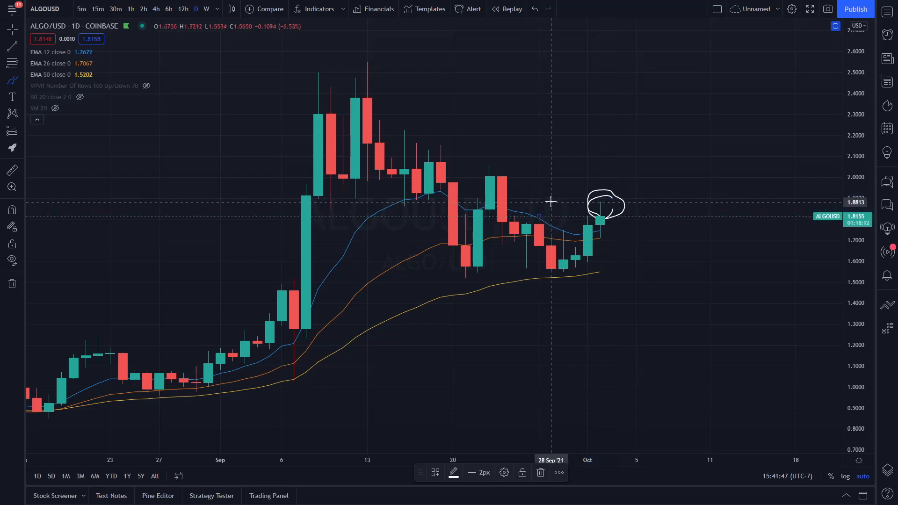
left_click_drag(551, 201, 533, 226)
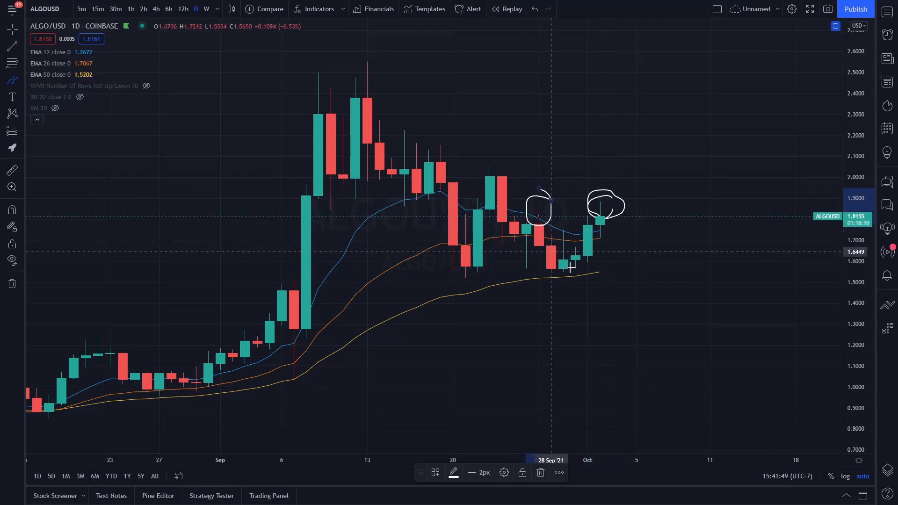
left_click_drag(612, 195, 625, 231)
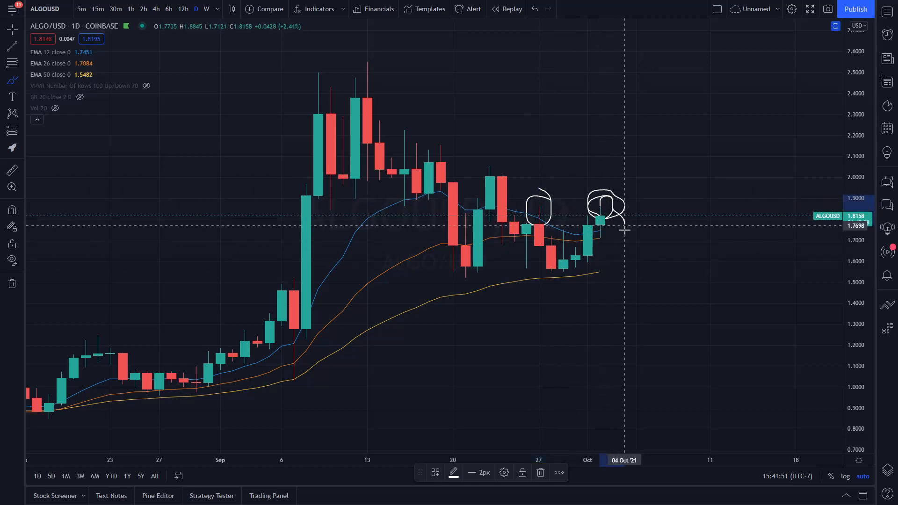
left_click(12, 283)
Outline the late-September lows between about 1.40 and 1.65 and trace the 50-period EMA beneath them with the brush.
mouse_move(610, 254)
left_mouse_down()
mouse_move(429, 251)
mouse_move(463, 295)
mouse_move(604, 293)
mouse_move(612, 254)
left_mouse_up()
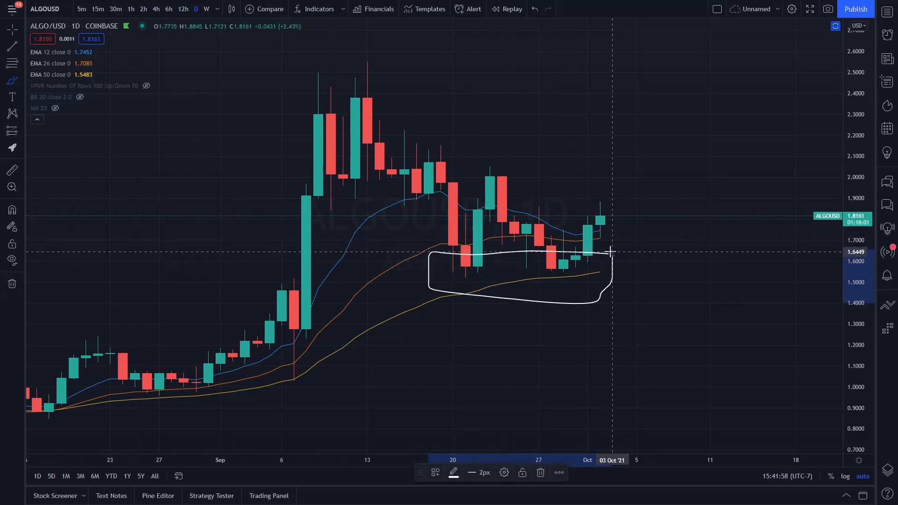
mouse_move(342, 359)
left_mouse_down()
mouse_move(445, 304)
mouse_move(643, 269)
left_mouse_up()
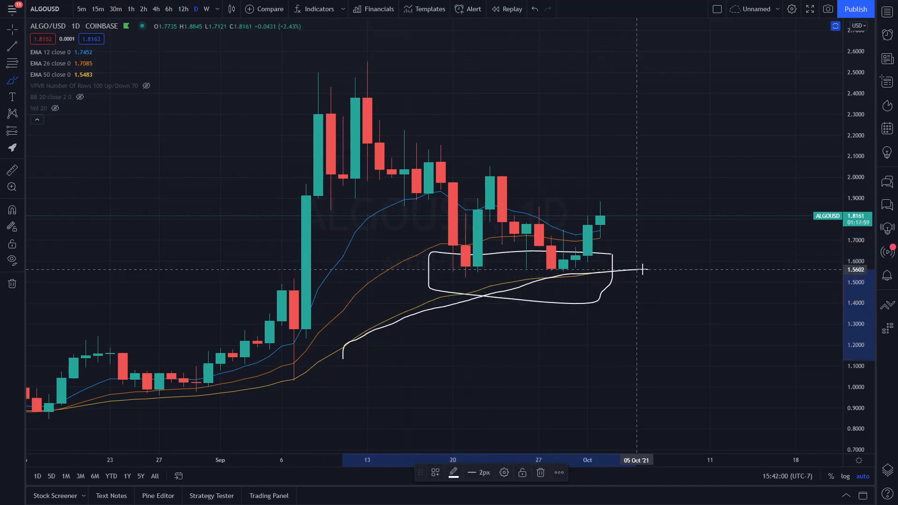
Circle the daily candles meeting the 50-period EMA in early September, August and late July, and the June highs beneath it.
scroll(641, 236, "down", 3)
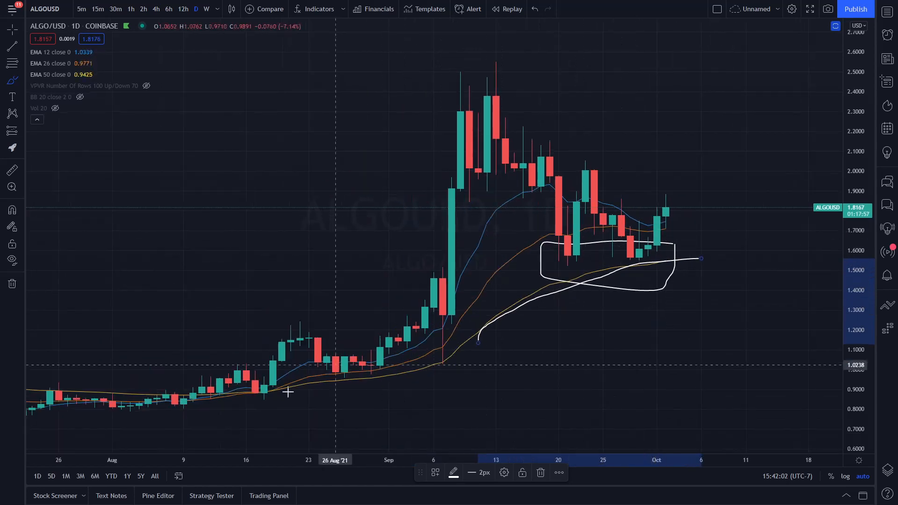
scroll(328, 388, "down", 3)
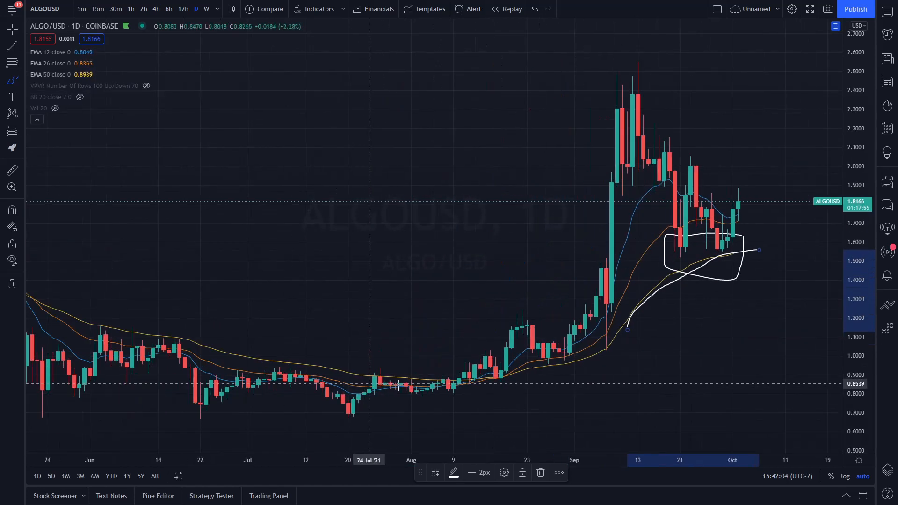
mouse_move(616, 331)
left_mouse_down()
mouse_move(598, 363)
mouse_move(626, 341)
left_mouse_up()
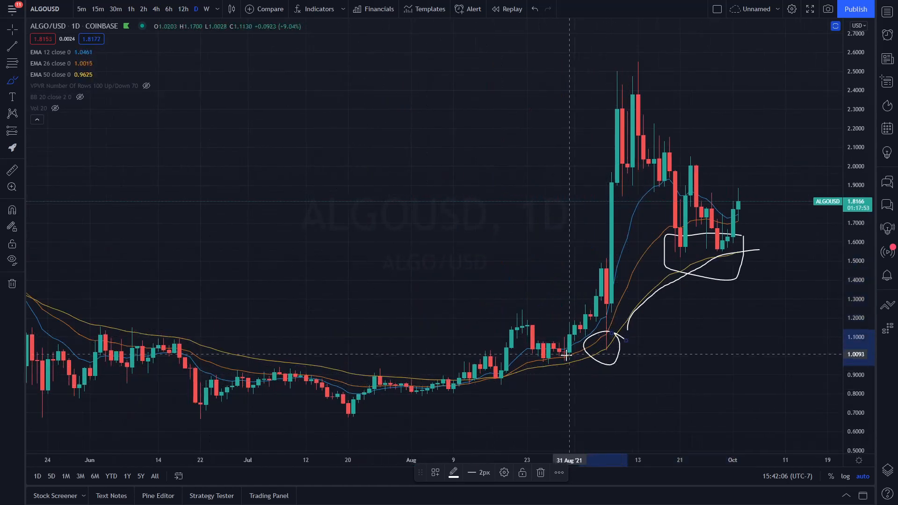
mouse_move(510, 368)
left_mouse_down()
mouse_move(435, 380)
mouse_move(461, 369)
left_mouse_up()
mouse_move(384, 371)
left_mouse_down()
mouse_move(367, 381)
mouse_move(382, 372)
left_mouse_up()
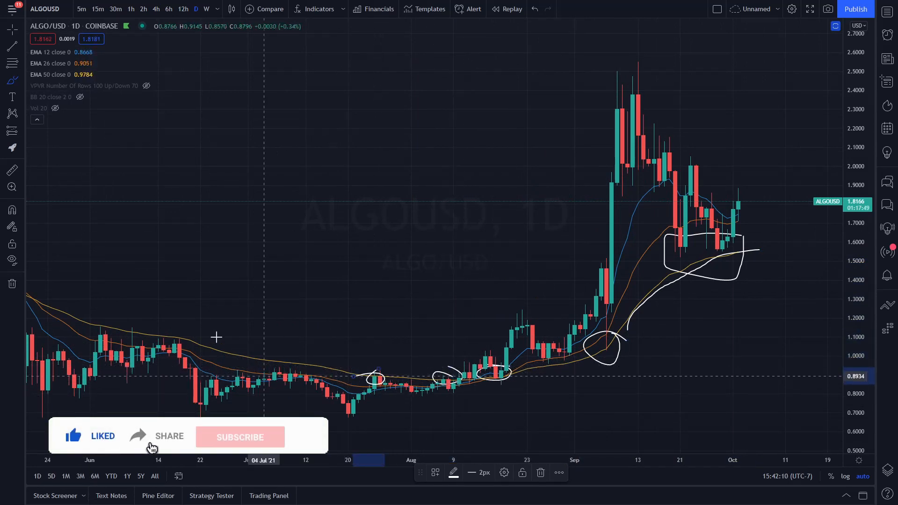
scroll(216, 336, "down", 2)
mouse_move(320, 335)
left_mouse_down()
mouse_move(234, 322)
mouse_move(331, 337)
left_mouse_up()
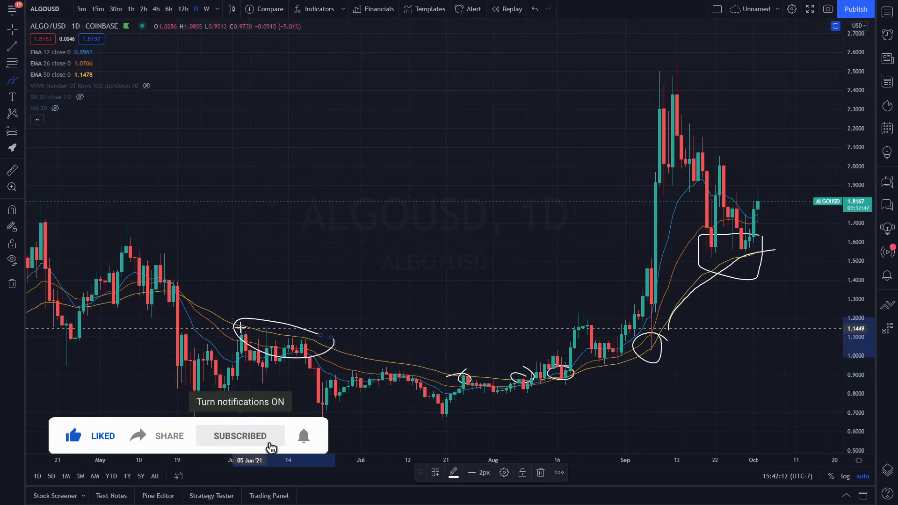
Clear the brush drawings and retrace the 50-period EMA from mid-September to the latest daily candle.
scroll(714, 282, "up", 2)
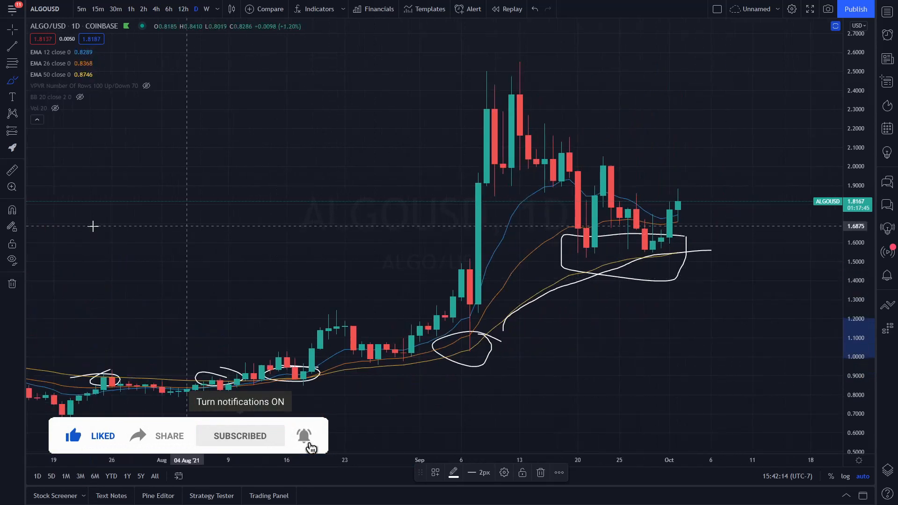
mouse_move(674, 252)
left_mouse_down()
mouse_move(575, 261)
mouse_move(664, 256)
mouse_move(532, 306)
left_mouse_up()
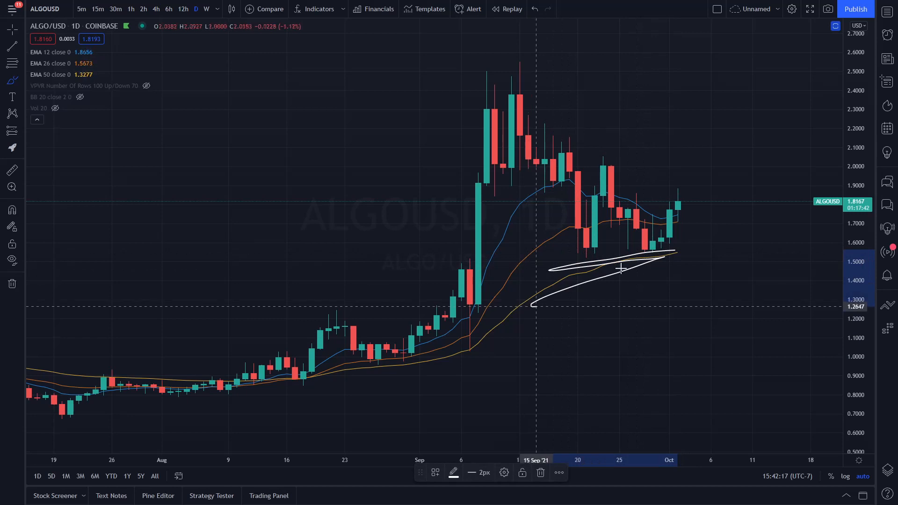
Replace the EMA tracing with a circle around the latest daily candles and an upward stroke to about 2.00, and clear these markings.
left_click(12, 284)
scroll(644, 250, "up", 2)
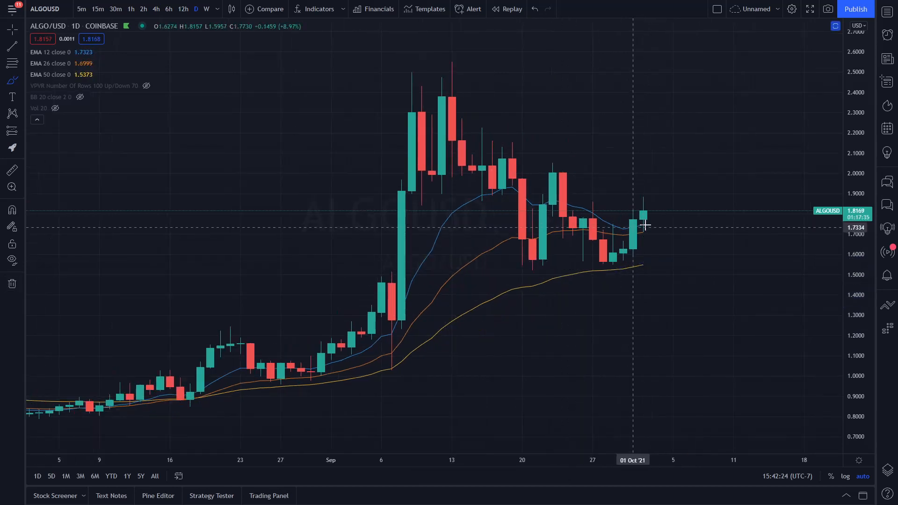
scroll(646, 225, "up", 1)
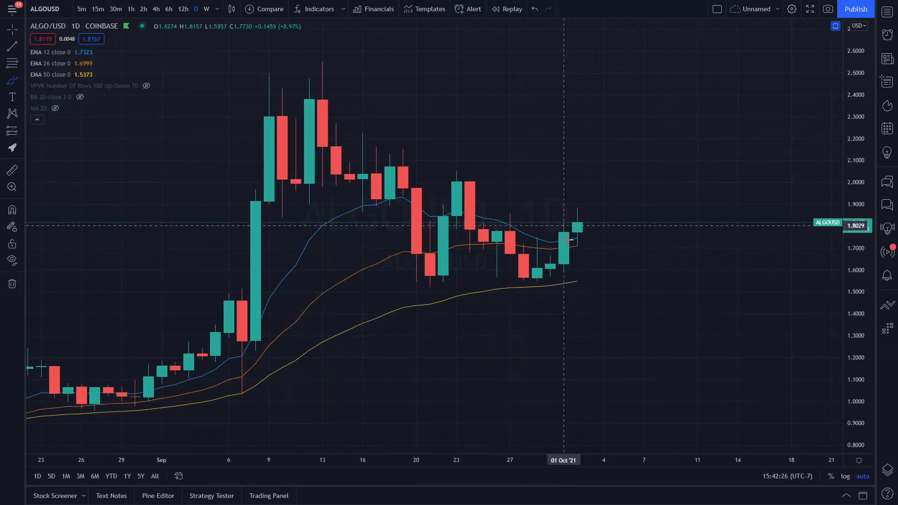
mouse_move(577, 233)
left_mouse_down()
mouse_move(590, 219)
mouse_move(542, 232)
mouse_move(598, 189)
mouse_move(550, 219)
mouse_move(585, 209)
mouse_move(604, 179)
left_mouse_up()
left_click(12, 288)
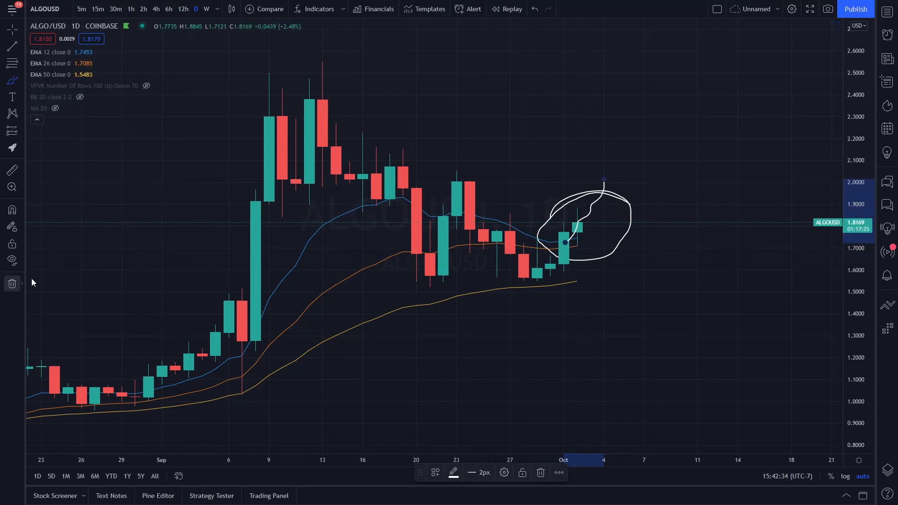
left_click(12, 284)
mouse_move(578, 189)
left_mouse_down()
mouse_move(591, 211)
mouse_move(631, 228)
left_mouse_up()
left_click_drag(577, 239, 671, 210)
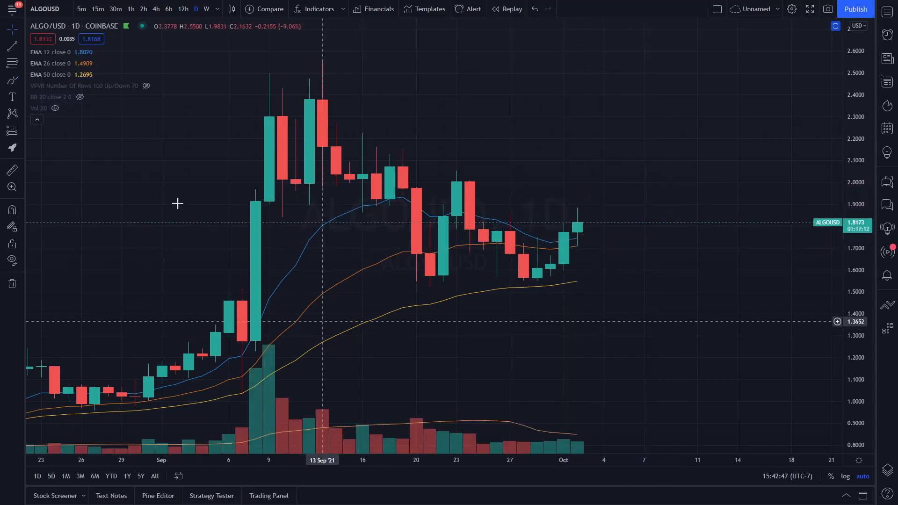
Show the volume indicator and circle the 27 September volume bars and the late-September price lows around 1.56.
mouse_move(37, 55)
left_click(12, 84)
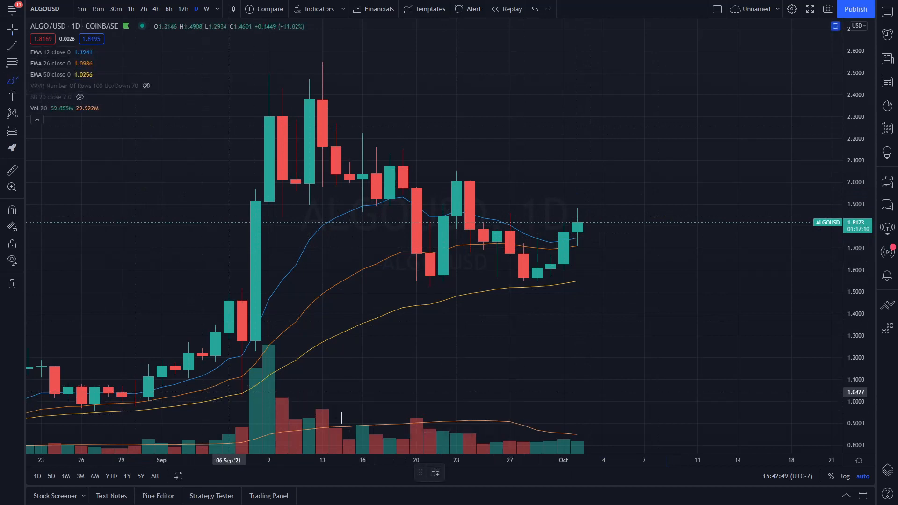
mouse_move(536, 432)
left_mouse_down()
mouse_move(497, 429)
mouse_move(537, 442)
mouse_move(524, 414)
left_mouse_up()
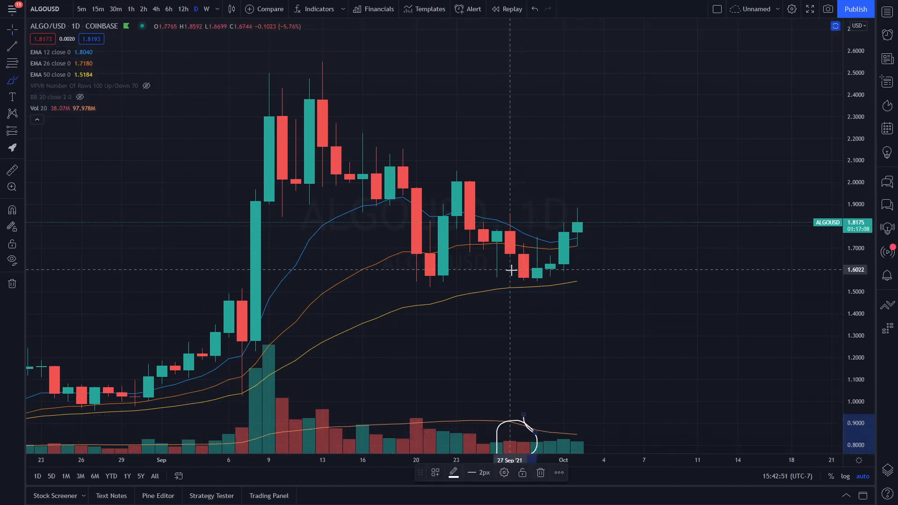
mouse_move(394, 281)
left_mouse_down()
mouse_move(581, 283)
mouse_move(371, 271)
mouse_move(573, 276)
mouse_move(407, 296)
mouse_move(374, 261)
left_mouse_up()
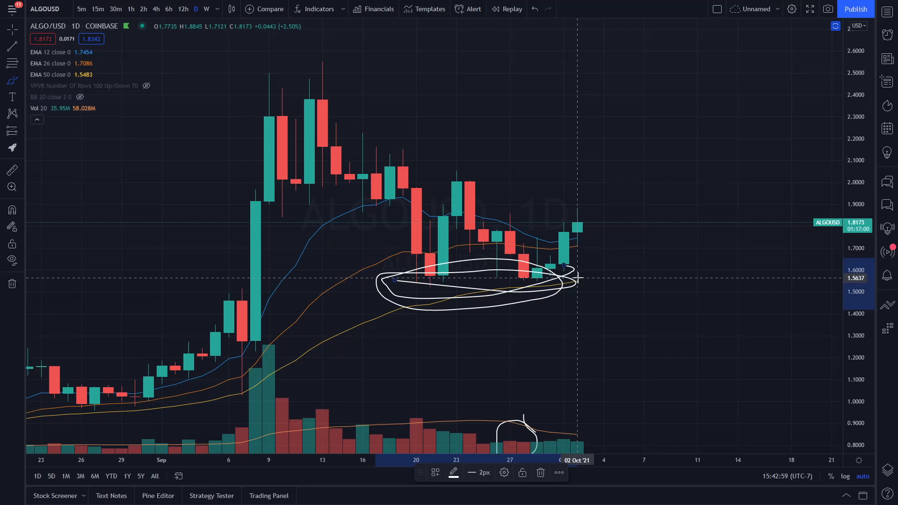
Place a horizontal line at 1.5616 and trace the W-shaped swings resting on it, circling both lows and extending the rise to about 2.20.
key("alt+h")
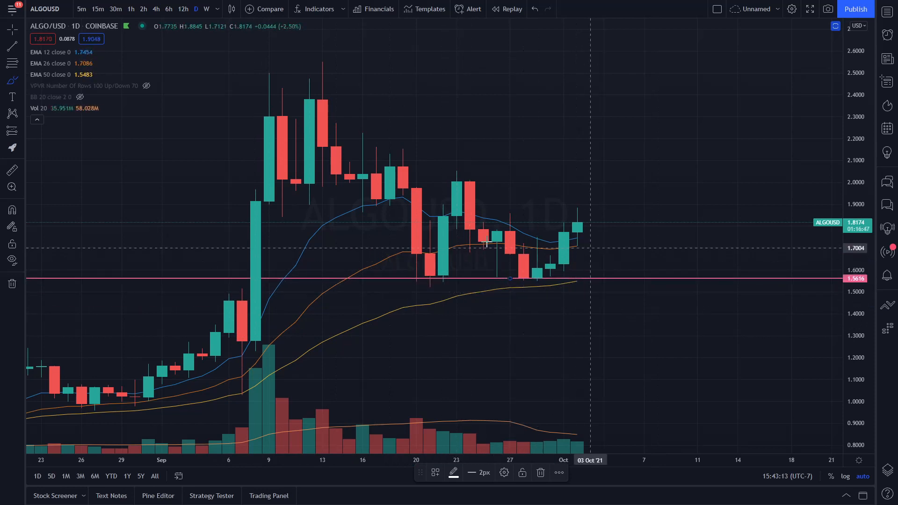
mouse_move(312, 151)
left_mouse_down()
mouse_move(411, 265)
mouse_move(457, 232)
mouse_move(522, 280)
mouse_move(604, 191)
left_mouse_up()
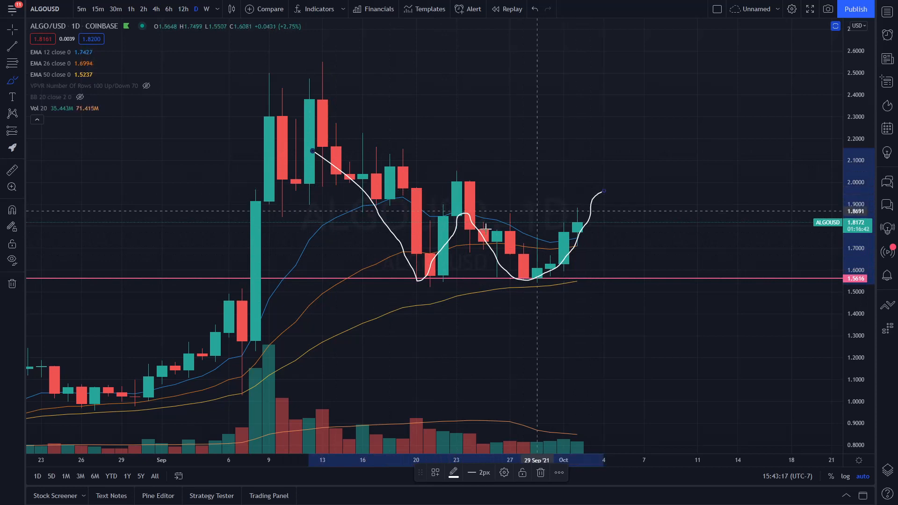
left_click_drag(401, 257, 388, 265)
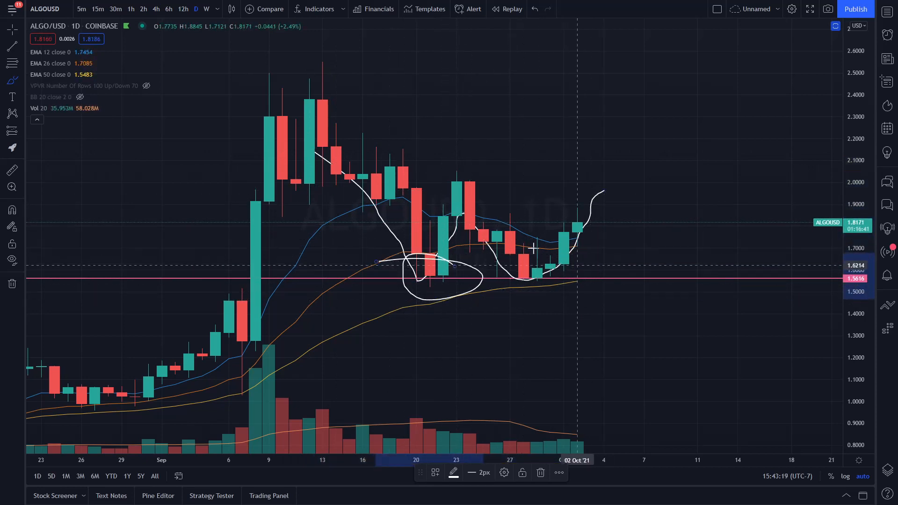
left_click_drag(503, 258, 590, 260)
left_click_drag(604, 159, 604, 133)
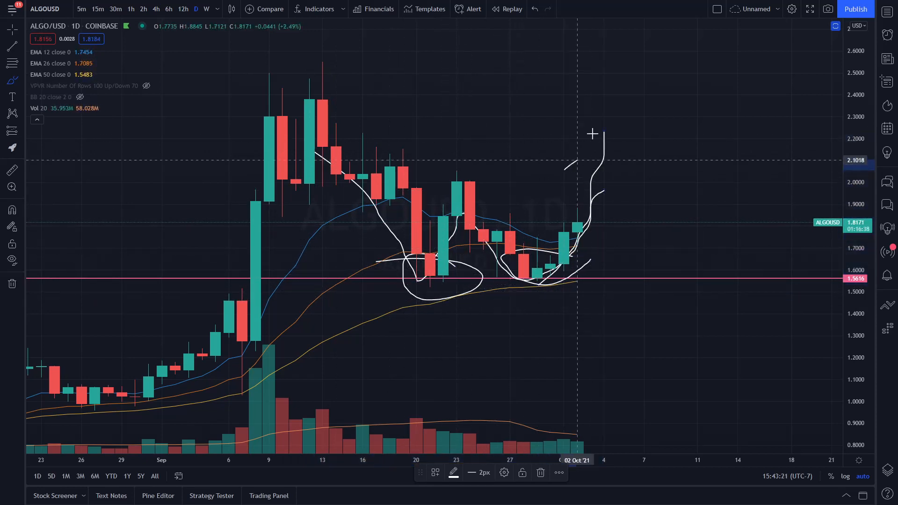
left_click_drag(564, 170, 631, 184)
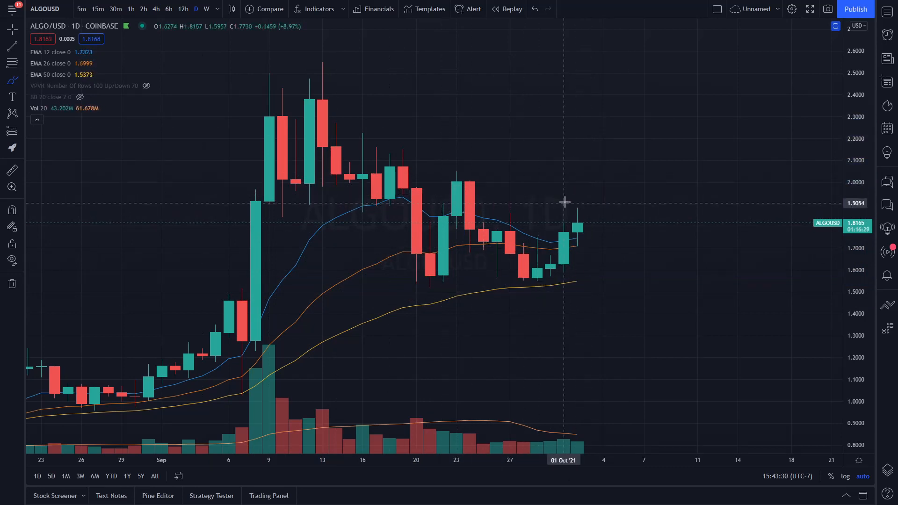
Mark levels at about 1.90 and 2.00, circle the mid-September candles holding between them, and clear the markings.
mouse_move(565, 202)
left_mouse_down()
mouse_move(615, 206)
mouse_move(556, 202)
mouse_move(622, 183)
left_mouse_up()
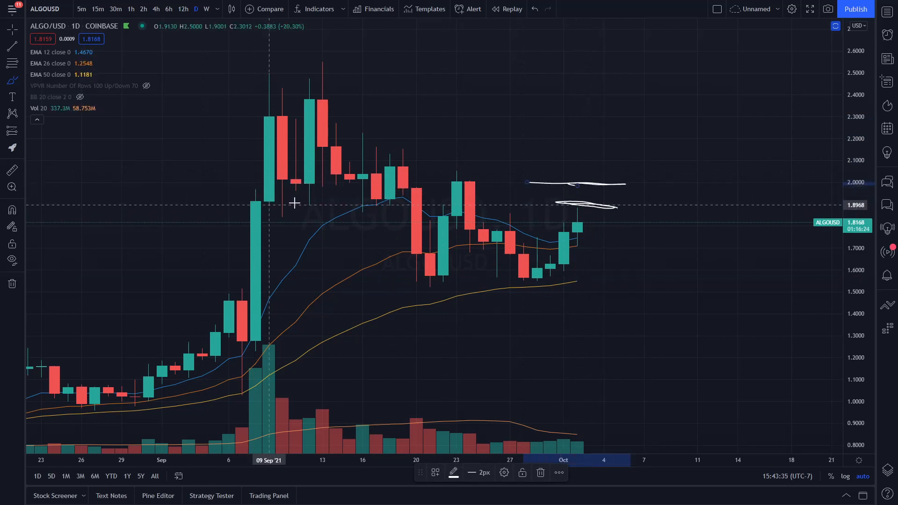
mouse_move(403, 198)
left_mouse_down()
mouse_move(285, 188)
mouse_move(296, 210)
mouse_move(399, 198)
mouse_move(244, 182)
mouse_move(390, 190)
left_mouse_up()
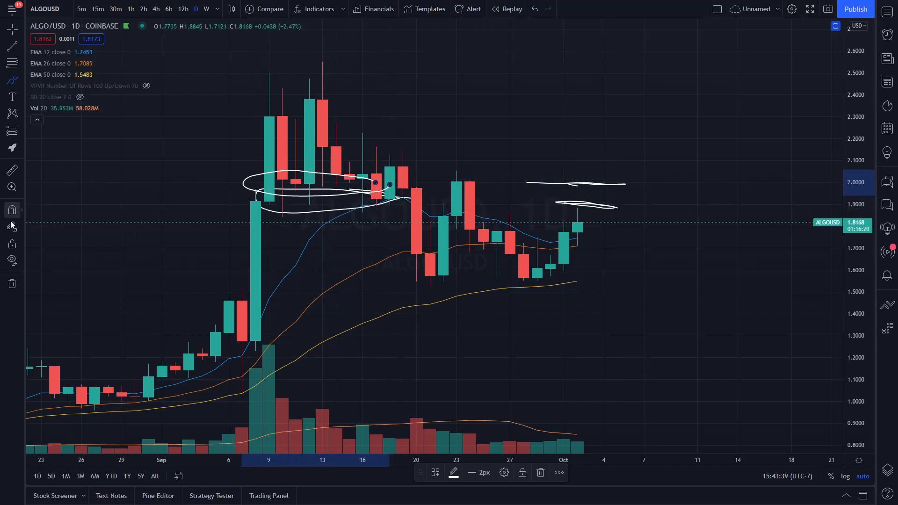
left_click(10, 282)
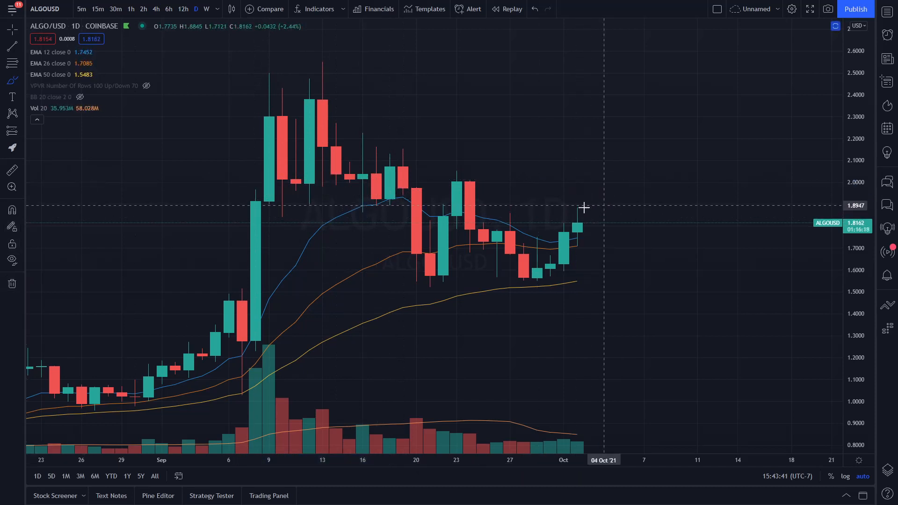
Redraw the 1.90 and 2.00 levels, sketch a breakout, pullback and rise to about 2.20, circle the target area, and clear the drawings.
left_click_drag(604, 205, 524, 211)
left_click_drag(554, 178, 604, 181)
left_click_drag(553, 261, 597, 194)
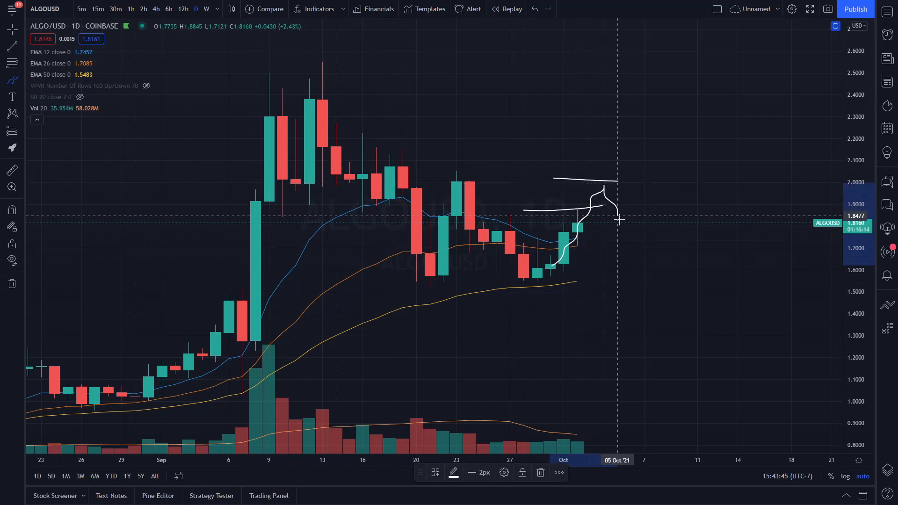
mouse_move(632, 205)
left_mouse_down()
mouse_move(658, 137)
mouse_move(624, 94)
mouse_move(685, 182)
left_mouse_up()
mouse_move(652, 112)
left_mouse_down()
mouse_move(681, 134)
mouse_move(609, 178)
left_mouse_up()
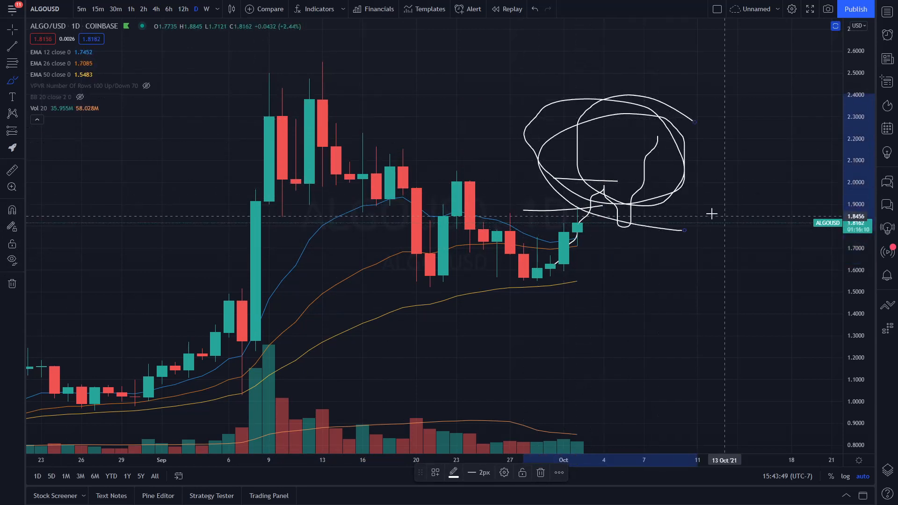
left_click(12, 284)
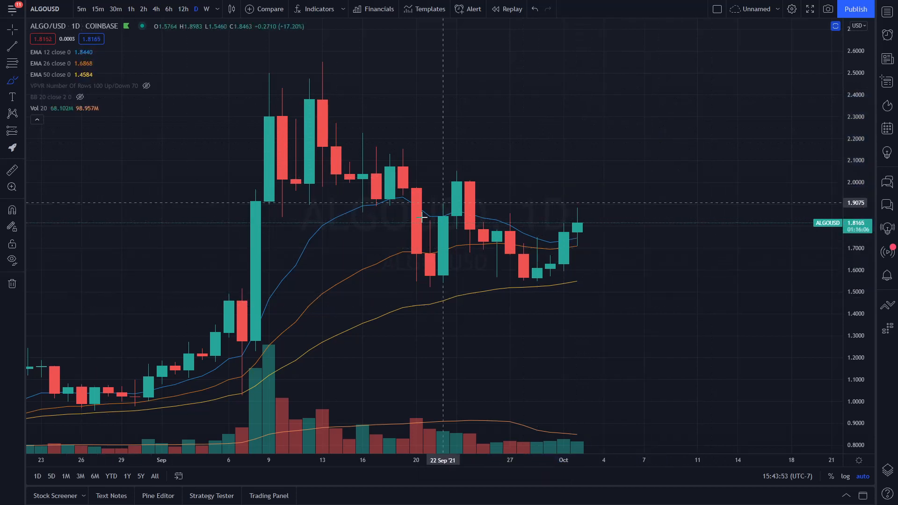
Show the VPVR volume profile and circle its largest volume cluster around the 2.03 level.
scroll(608, 273, "down", 2)
left_click_drag(659, 309, 605, 311)
left_click(146, 86)
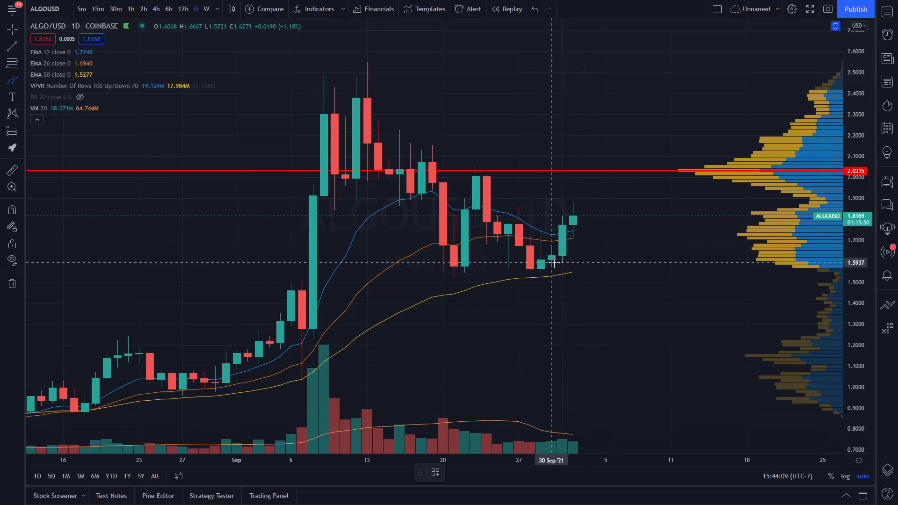
left_click_drag(660, 172, 745, 148)
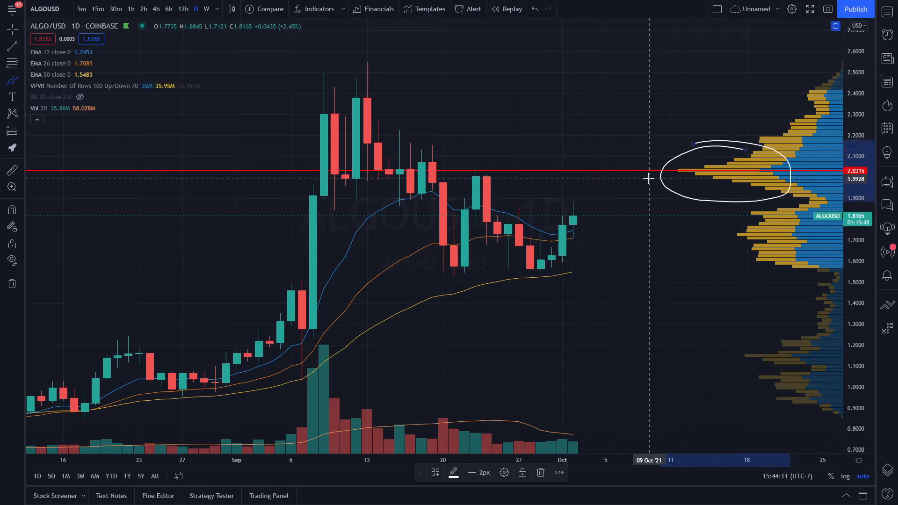
left_click(542, 243)
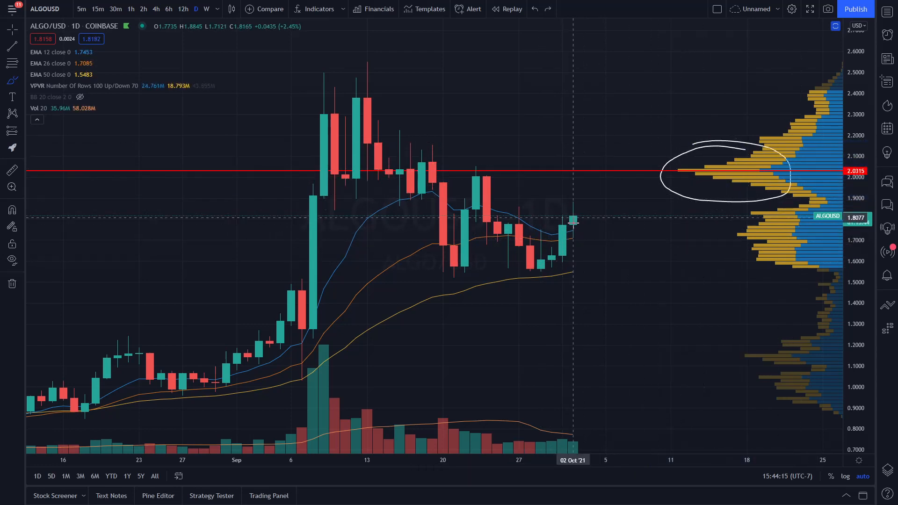
Sketch a price path up to the 2.03 line, back to about 1.80 and up again, clear it, and hide the volume profile.
left_click_drag(541, 269, 603, 173)
left_click_drag(609, 172, 629, 222)
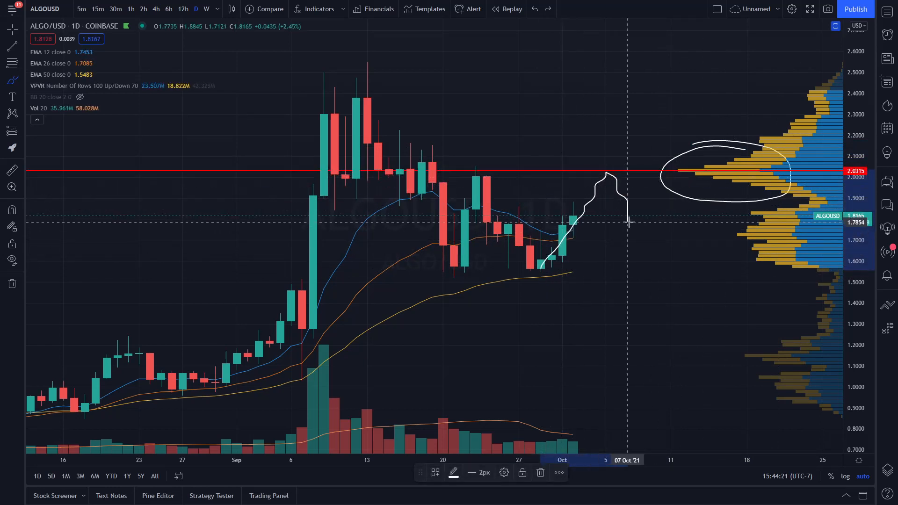
mouse_move(629, 223)
left_mouse_down()
mouse_move(596, 226)
mouse_move(618, 233)
mouse_move(652, 201)
mouse_move(671, 150)
left_mouse_up()
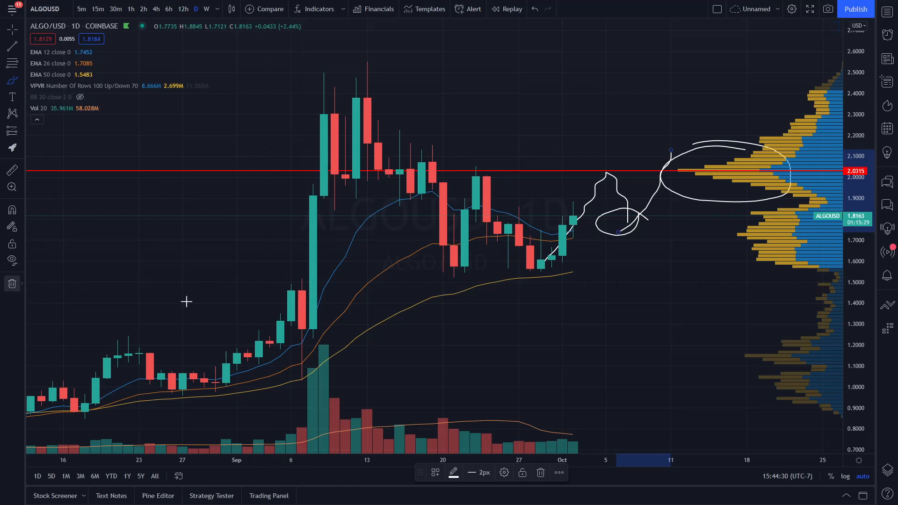
key("Delete")
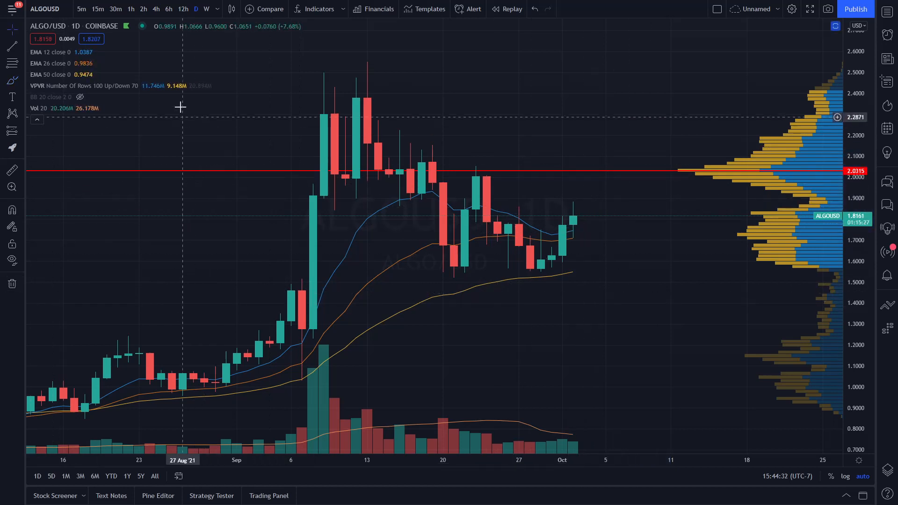
left_click(146, 86)
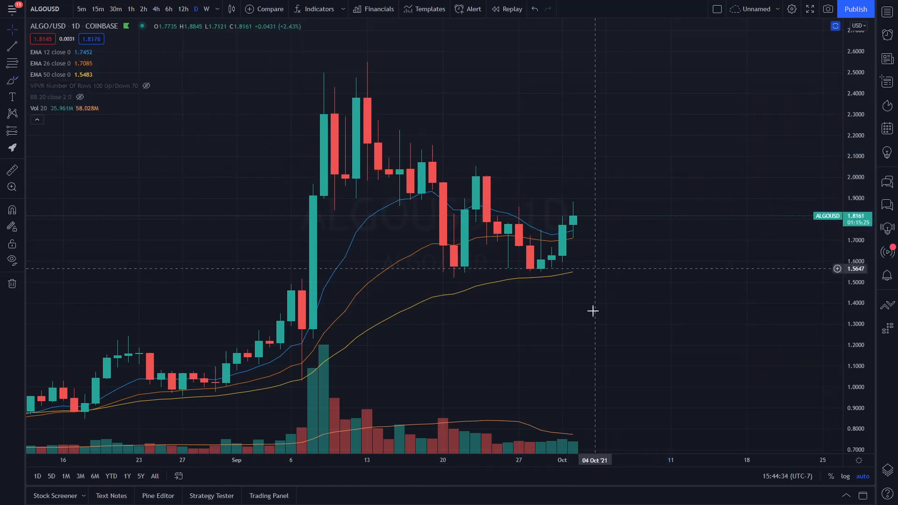
Circle the late-September RSI dip near 50 and the target zone above 70, sketching rising strokes on both the RSI and the price.
left_click(80, 96)
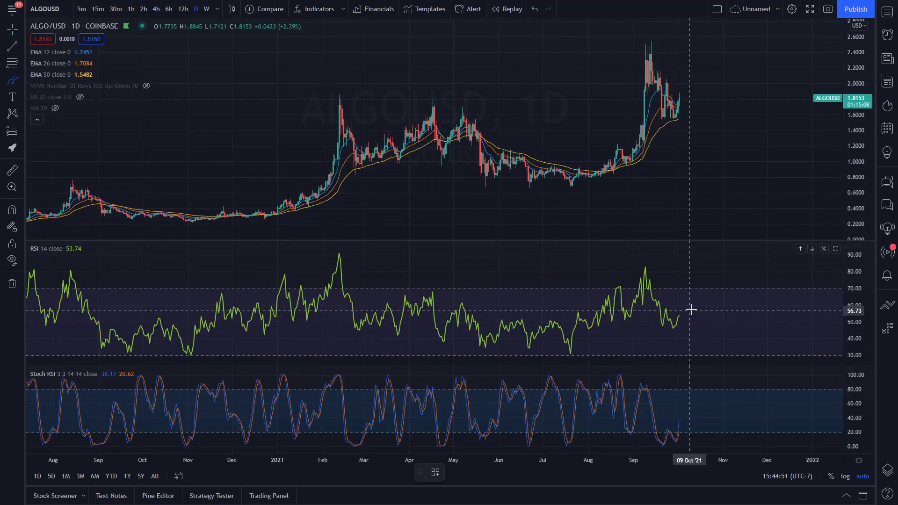
mouse_move(681, 309)
left_mouse_down()
mouse_move(655, 335)
mouse_move(705, 277)
left_mouse_up()
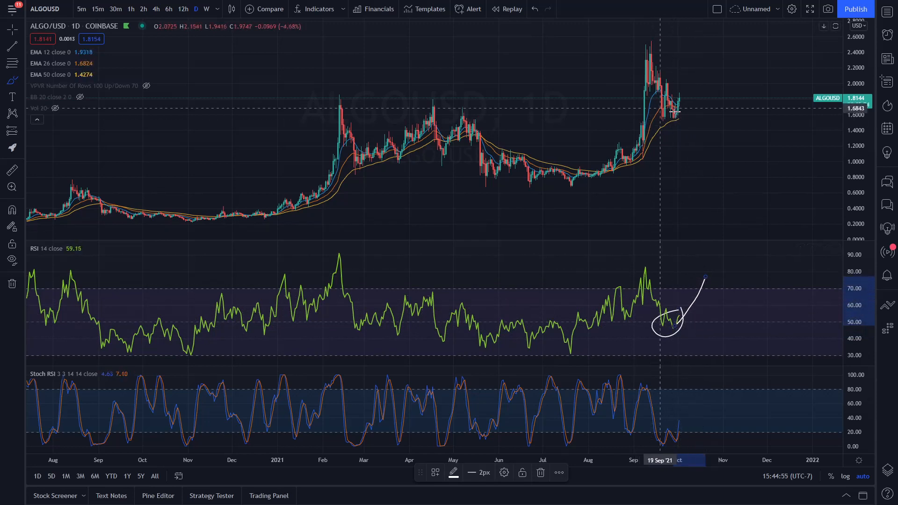
left_click_drag(678, 101, 699, 56)
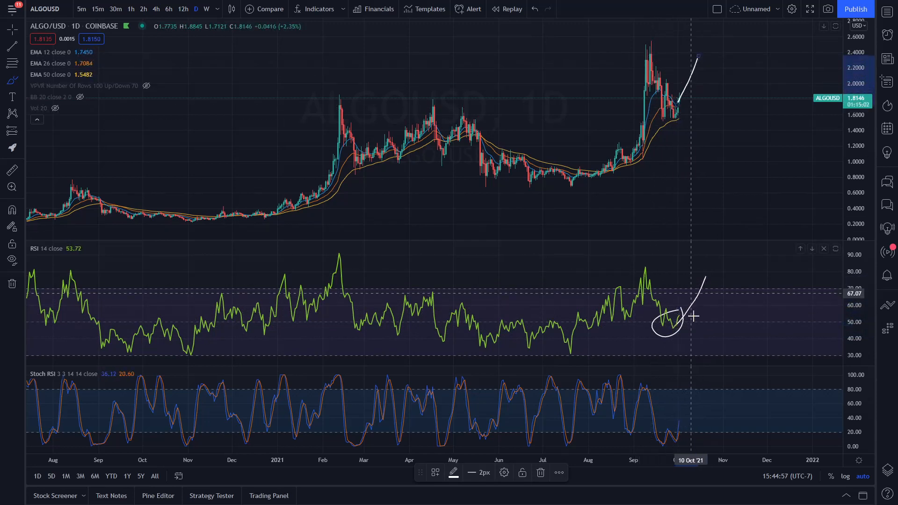
mouse_move(678, 325)
left_mouse_down()
mouse_move(706, 282)
mouse_move(699, 294)
mouse_move(686, 289)
mouse_move(725, 280)
left_mouse_up()
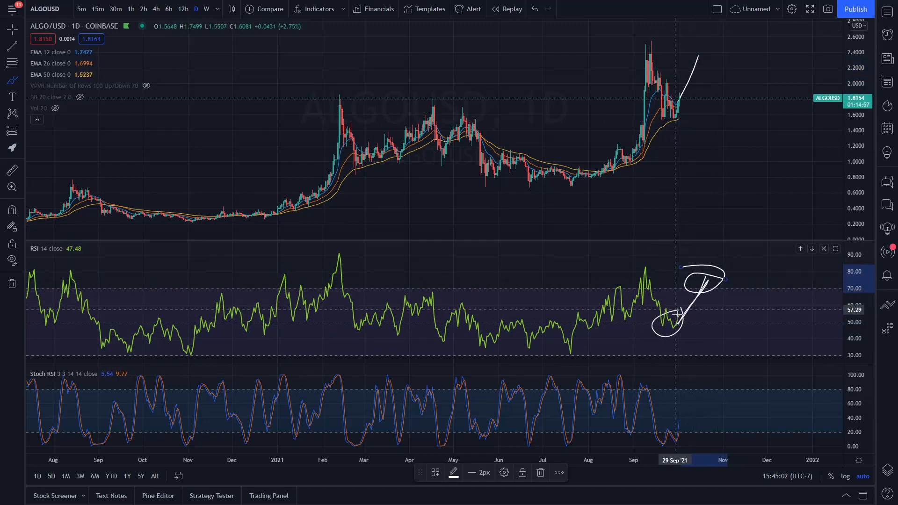
left_click_drag(678, 312, 716, 259)
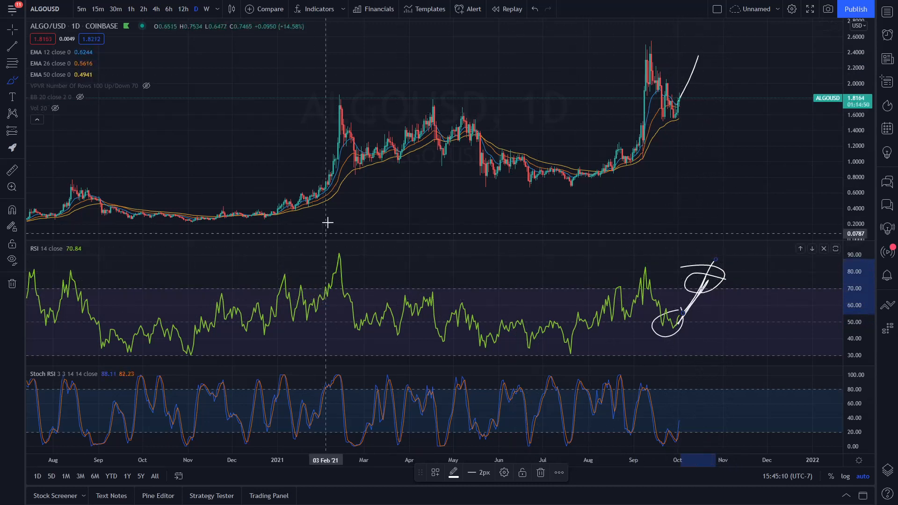
Circle the February 2021 RSI peak near 90, extend the projected price rise to about 2.80, and clear the drawings.
left_click_drag(353, 253, 341, 248)
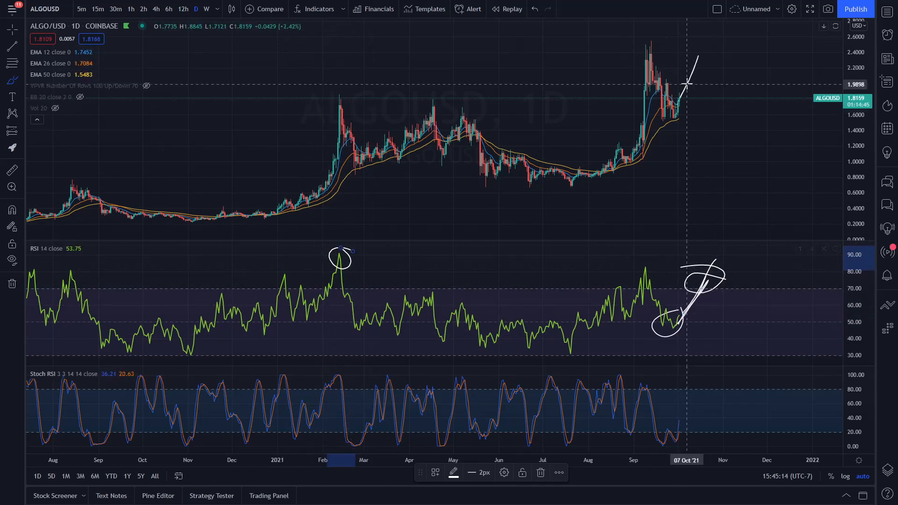
left_click_drag(681, 101, 715, 22)
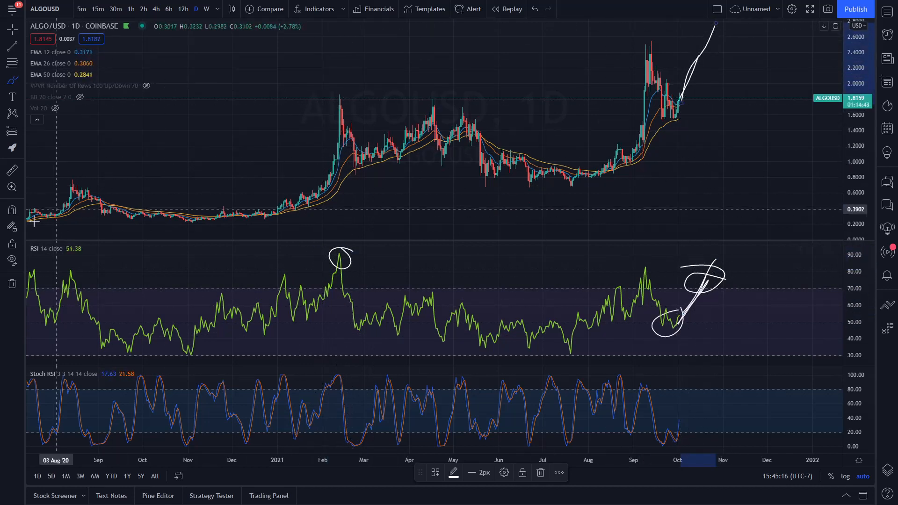
left_click(12, 284)
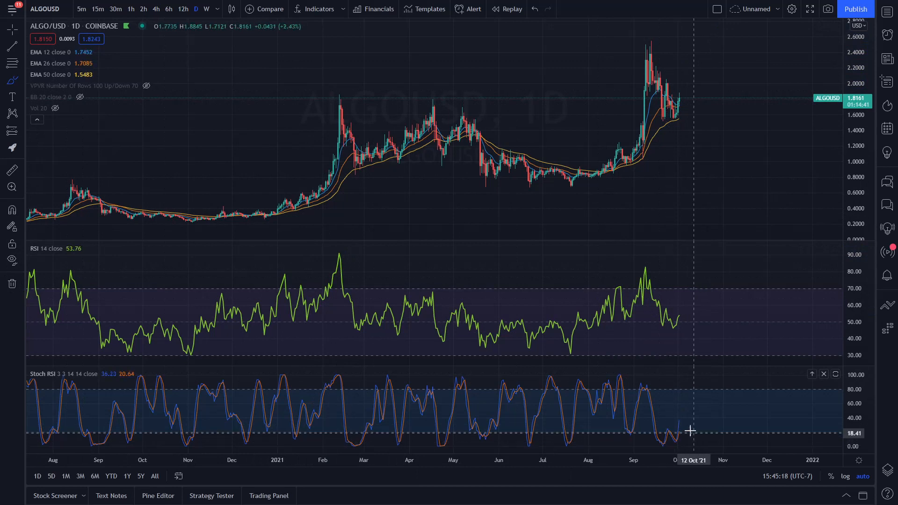
Circle the late-September Stoch RSI lows around 20, sketch the upward turn from them, and clear the markings.
mouse_move(691, 429)
left_mouse_down()
mouse_move(652, 433)
mouse_move(685, 447)
left_mouse_up()
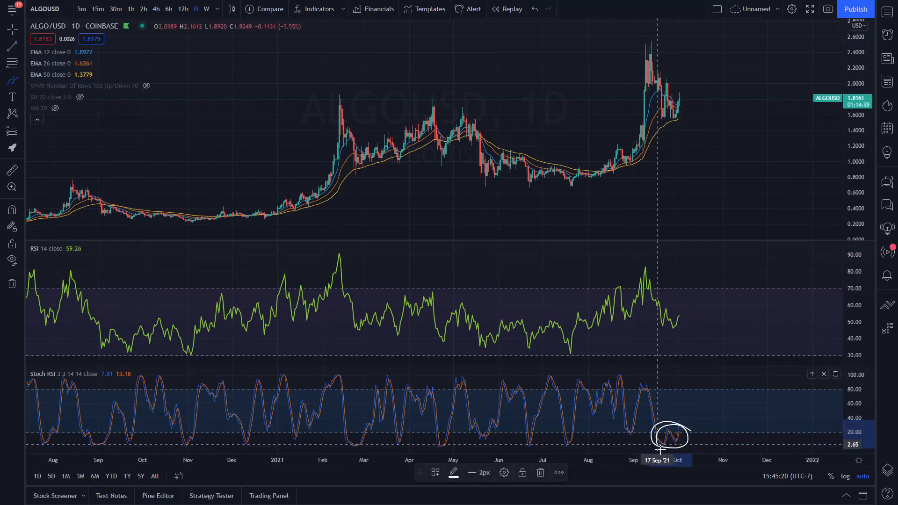
left_click(12, 283)
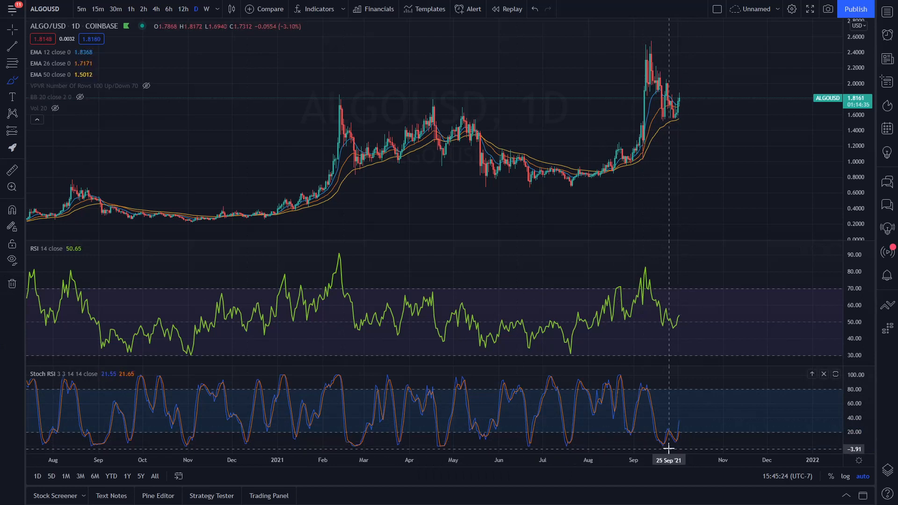
mouse_move(680, 441)
left_mouse_down()
mouse_move(693, 437)
mouse_move(660, 448)
mouse_move(673, 427)
mouse_move(712, 405)
mouse_move(655, 440)
mouse_move(699, 406)
left_mouse_up()
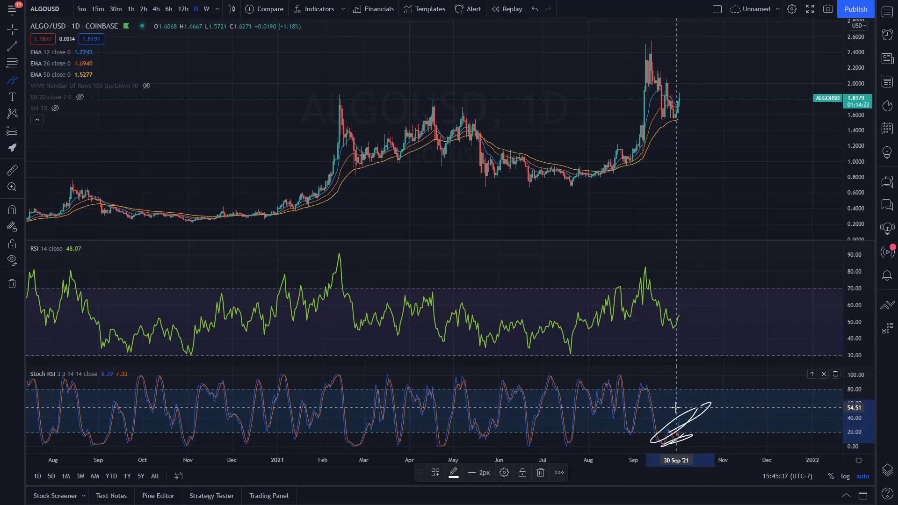
key("Delete")
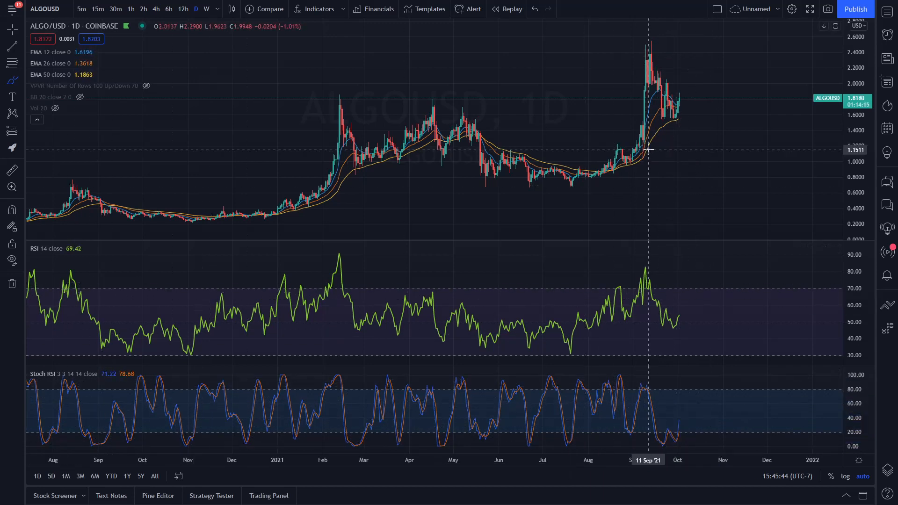
Sketch an upward stroke on the price chart from just below the 50-period EMA at the latest candle to about 2.00.
mouse_move(681, 127)
left_mouse_down()
mouse_move(683, 117)
mouse_move(667, 112)
mouse_move(683, 125)
mouse_move(676, 129)
mouse_move(687, 117)
mouse_move(663, 111)
mouse_move(678, 112)
mouse_move(688, 81)
left_mouse_up()
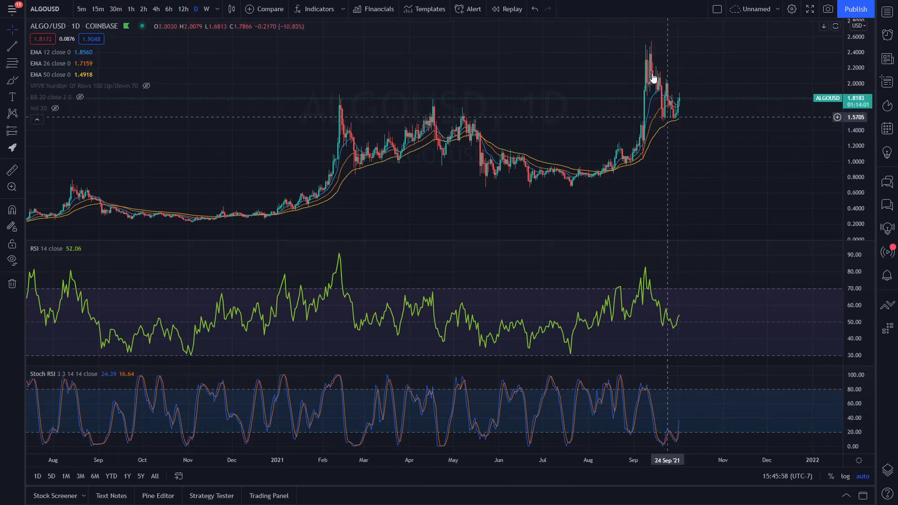